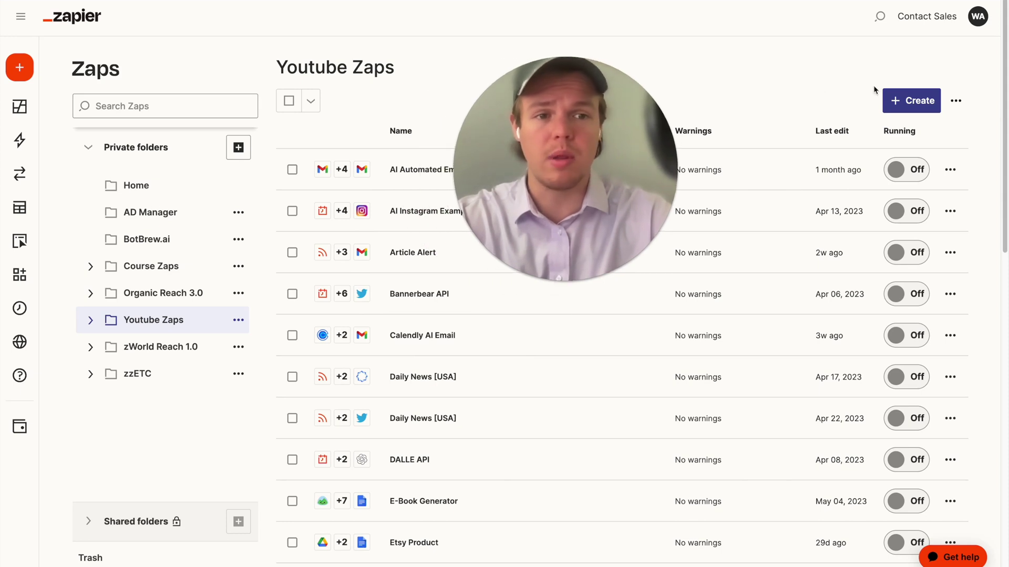
Step: Create a new Zap in the Youtube Zaps folder and name it "Pinterest Integrations"
left_click(913, 101)
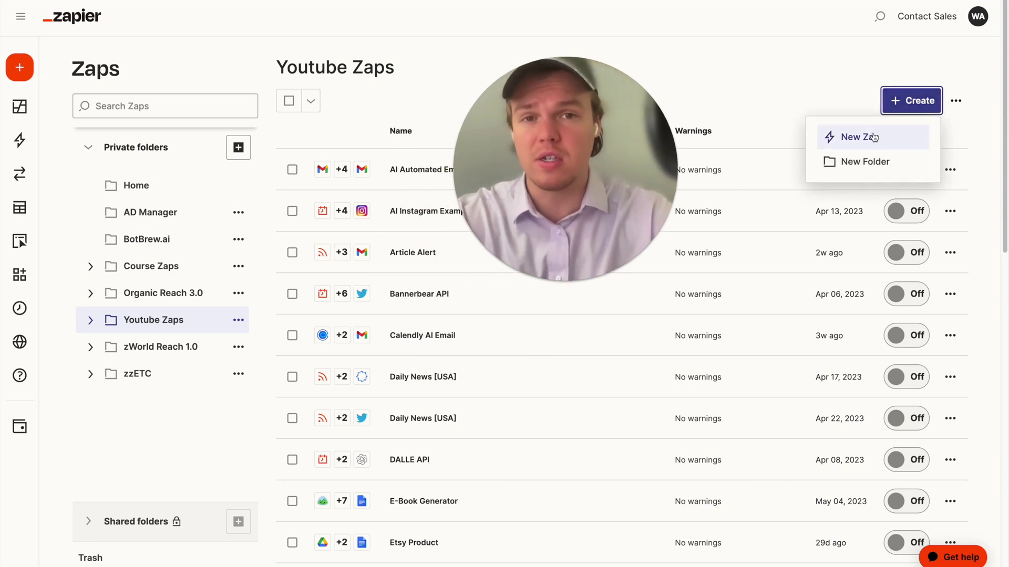
left_click(772, 143)
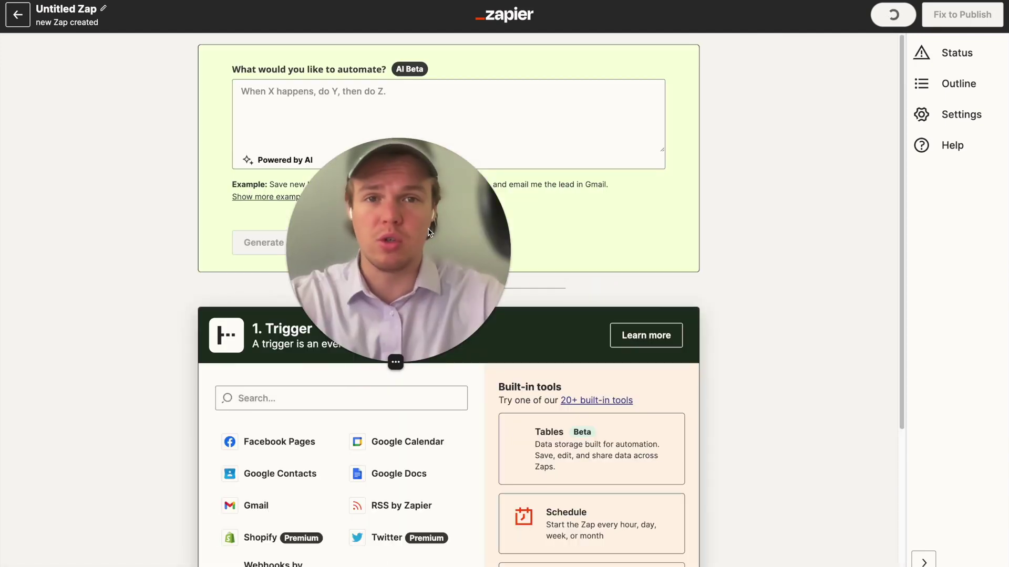
left_click(88, 7)
type("Pinterest Integrations")
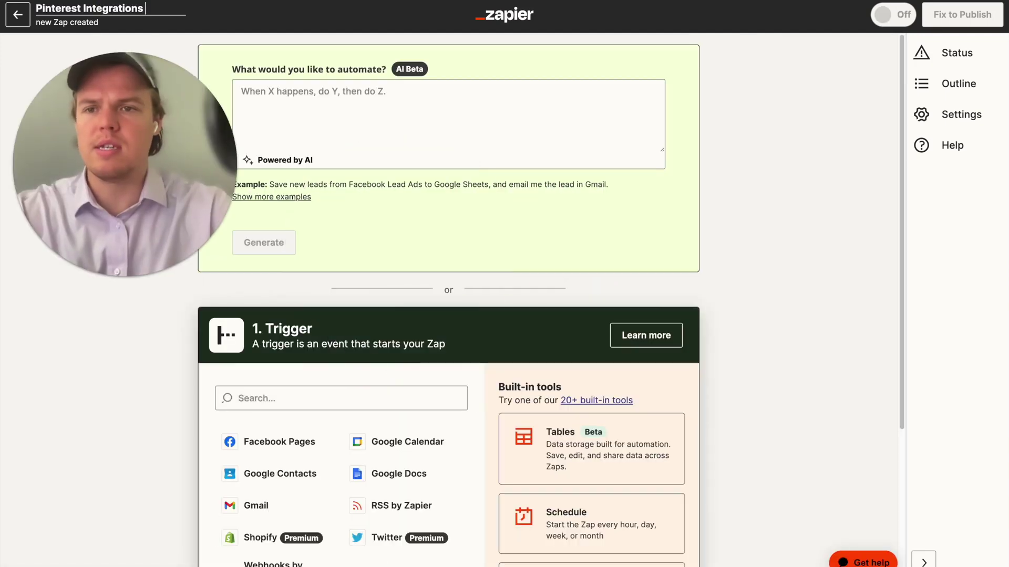
left_click(633, 174)
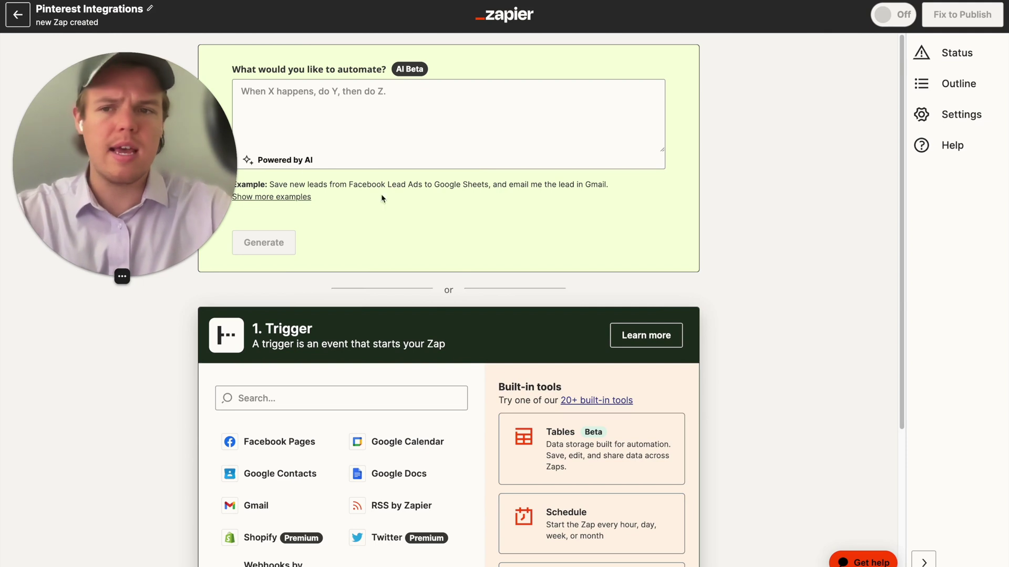
left_click_drag(193, 161, 773, 285)
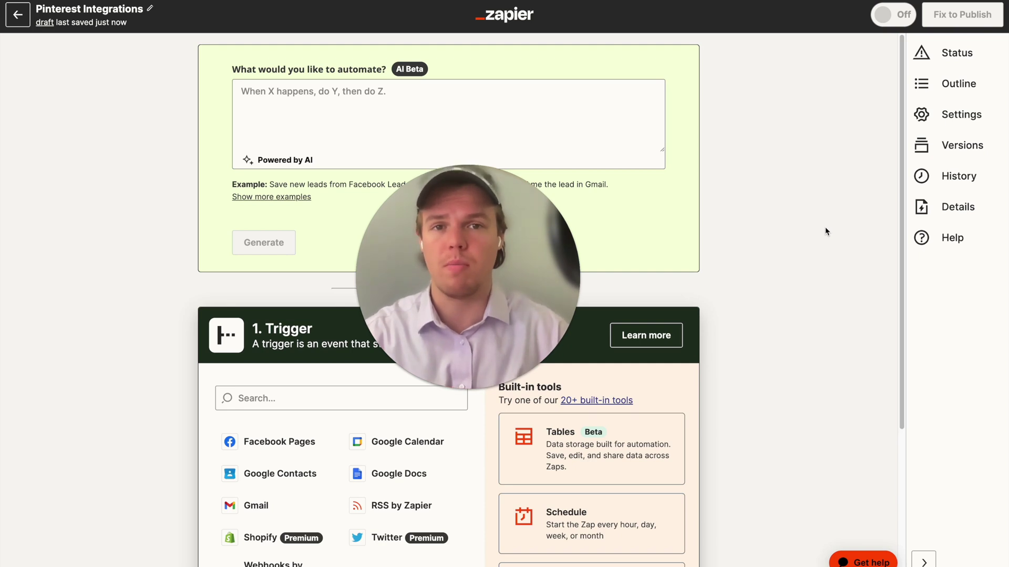
Step: Set the trigger app to Instagram for Business with the New Media Posted in my Account event
scroll(689, 276, "down", 3)
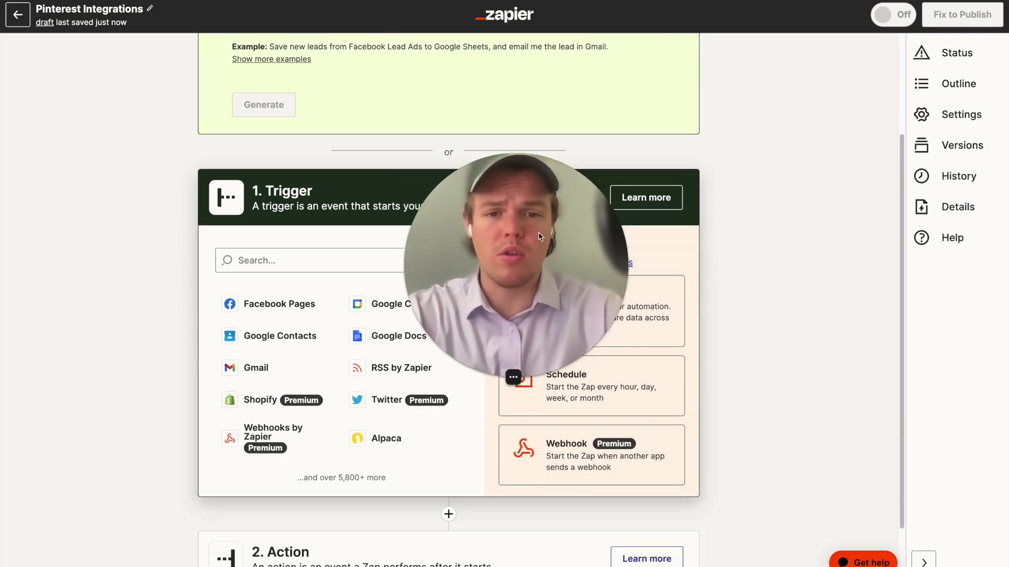
left_click(345, 255)
type("interest")
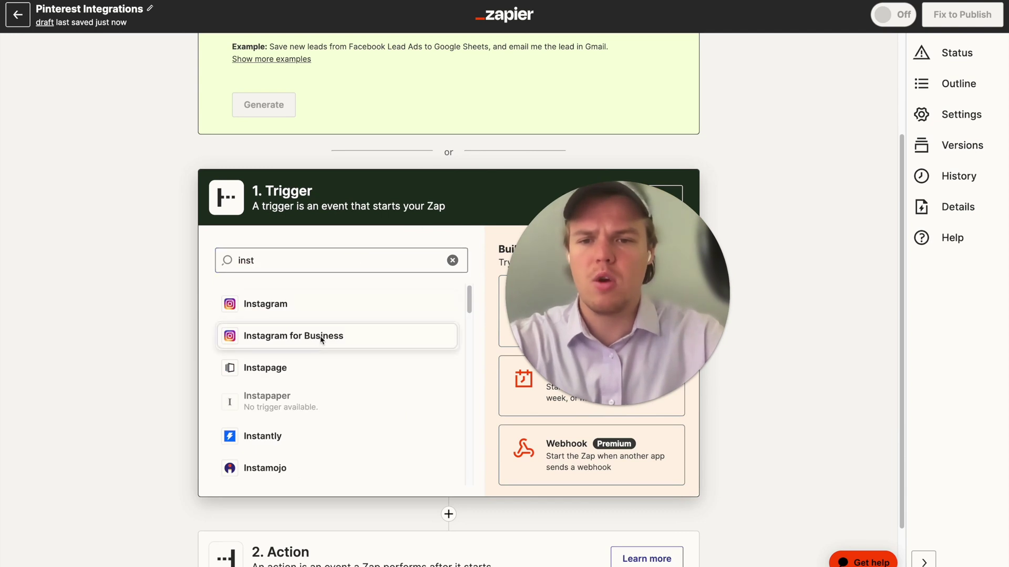
left_click(322, 338)
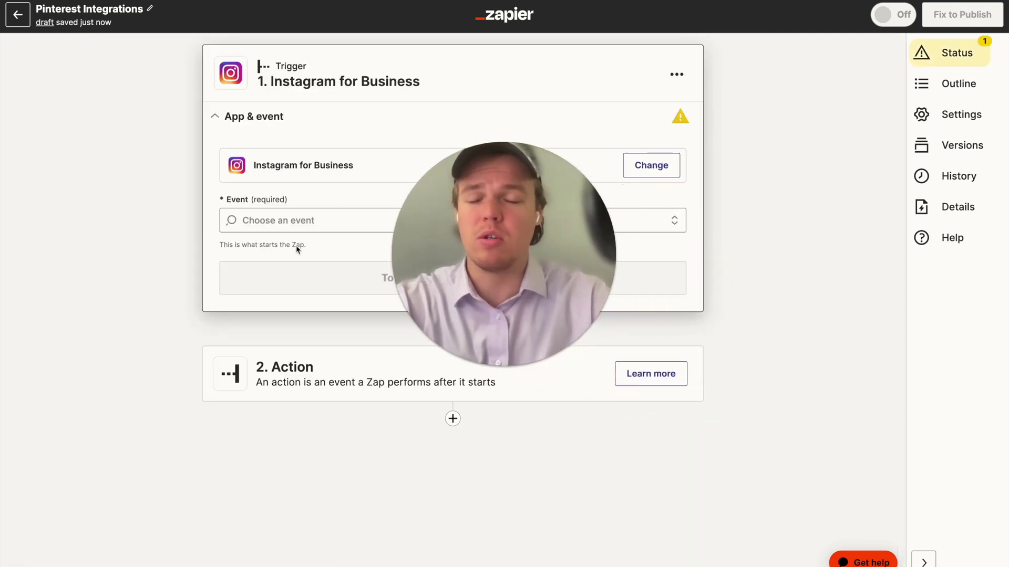
left_click(316, 227)
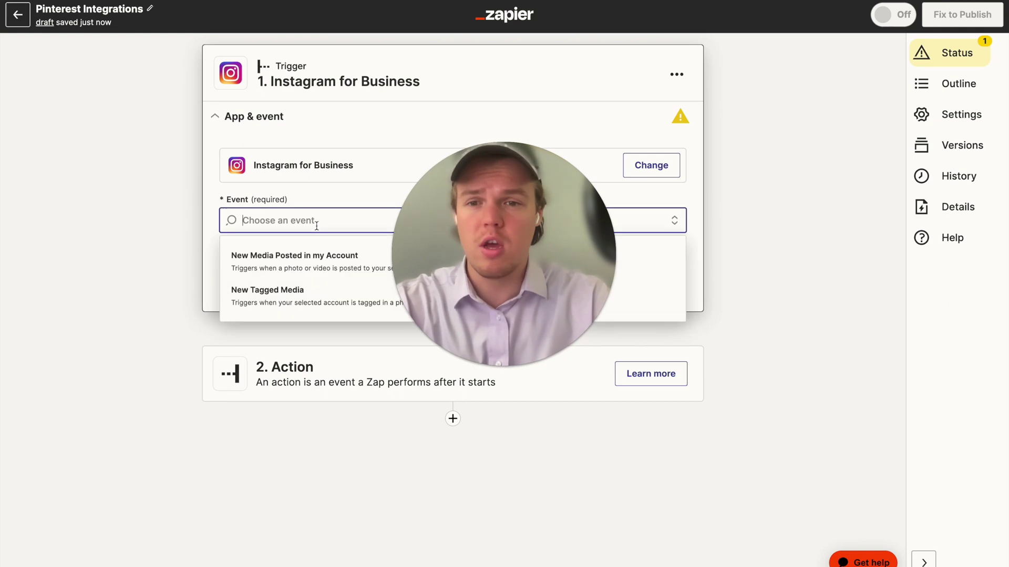
left_click(315, 265)
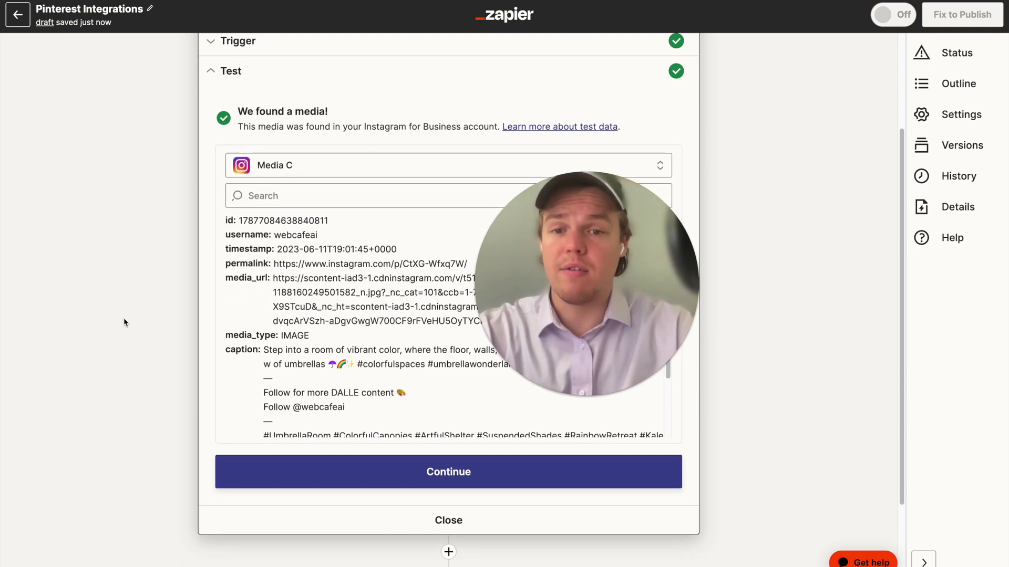
Step: Set the second step's action to Formatter by Zapier with the Text event and continue to its action settings
scroll(339, 322, "up", 1)
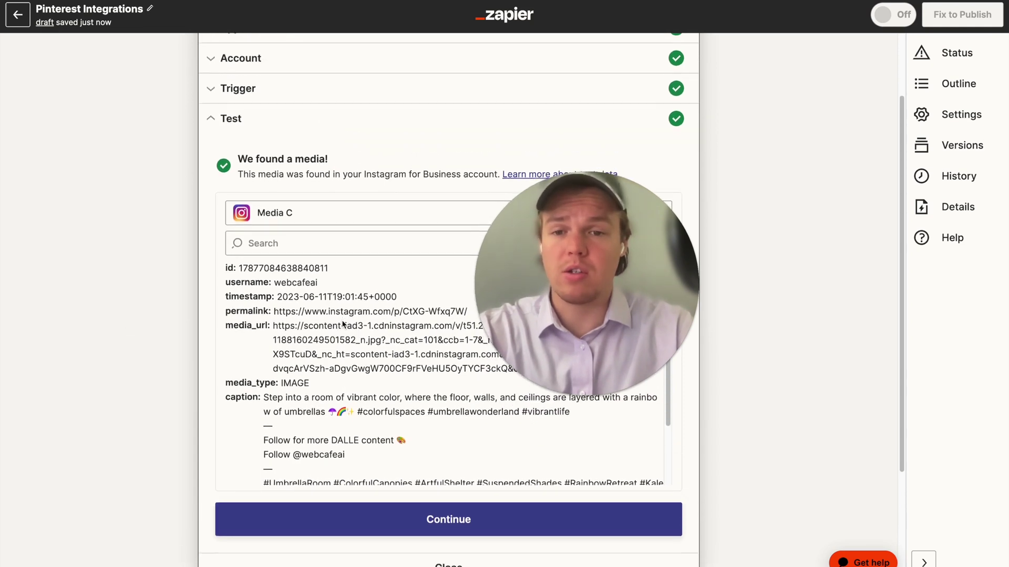
scroll(345, 323, "down", 5)
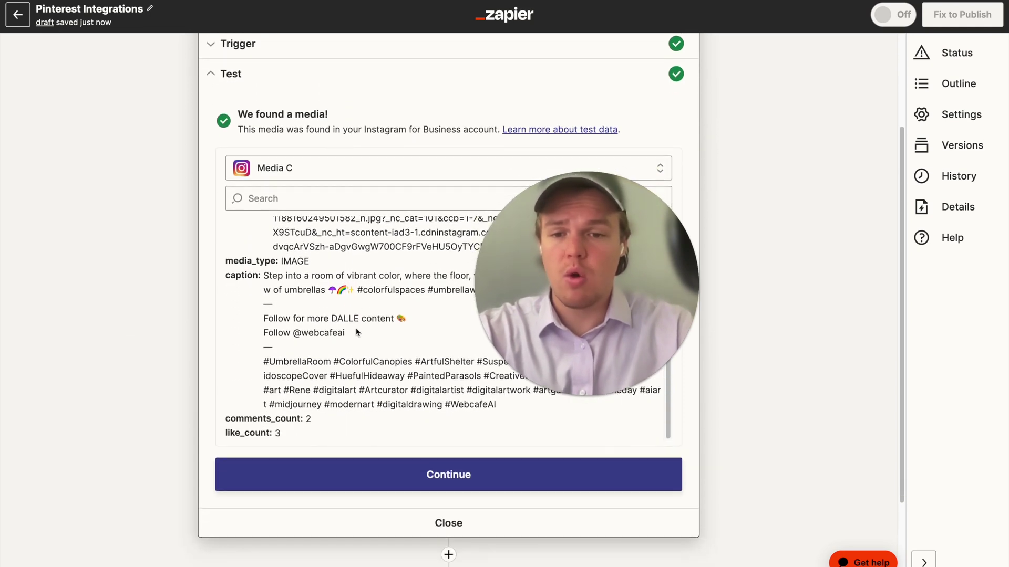
scroll(356, 332, "up", 2)
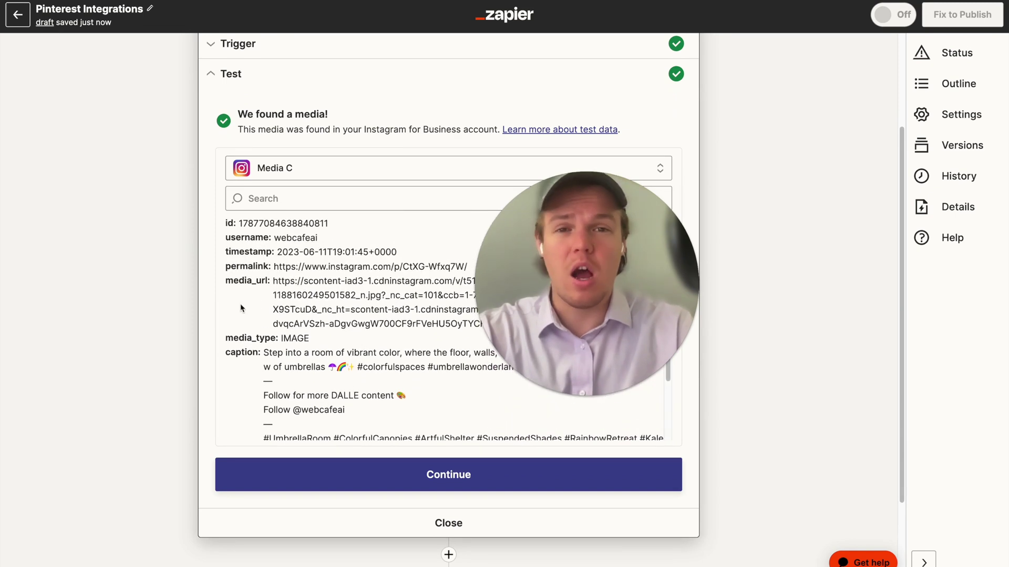
scroll(154, 305, "down", 1)
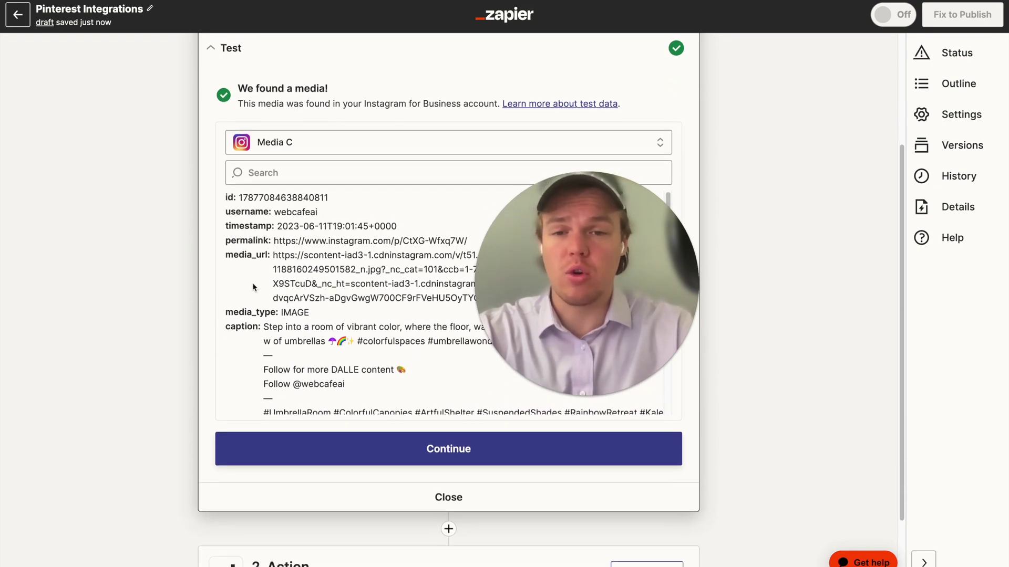
scroll(315, 334, "up", 1)
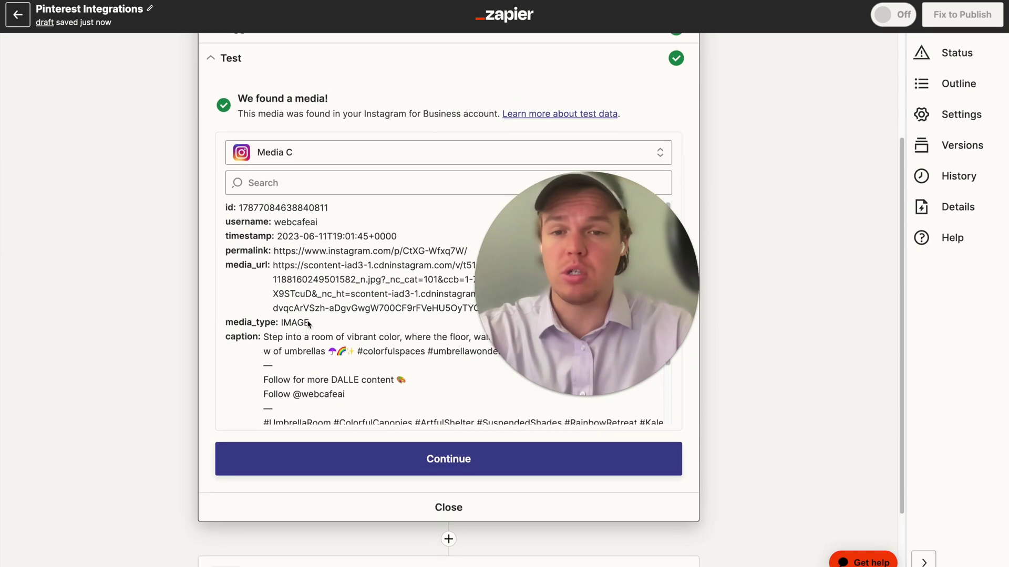
scroll(166, 299, "down", 4)
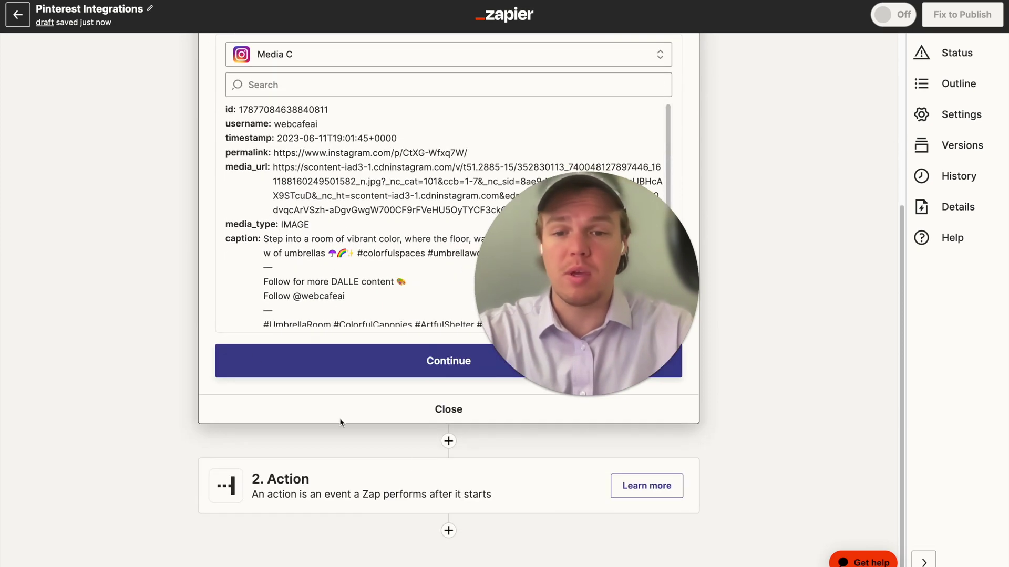
left_click(453, 494)
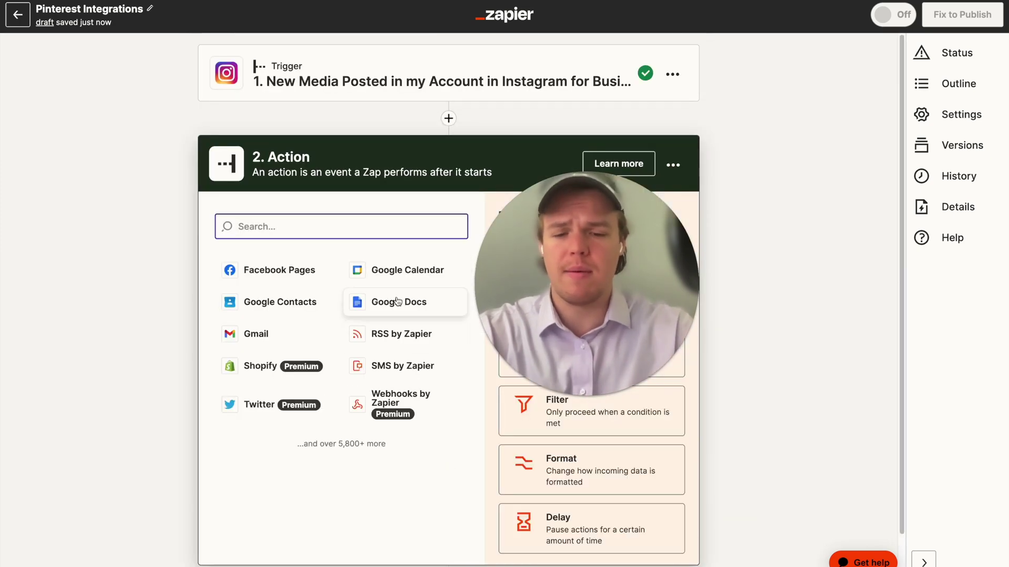
type("form")
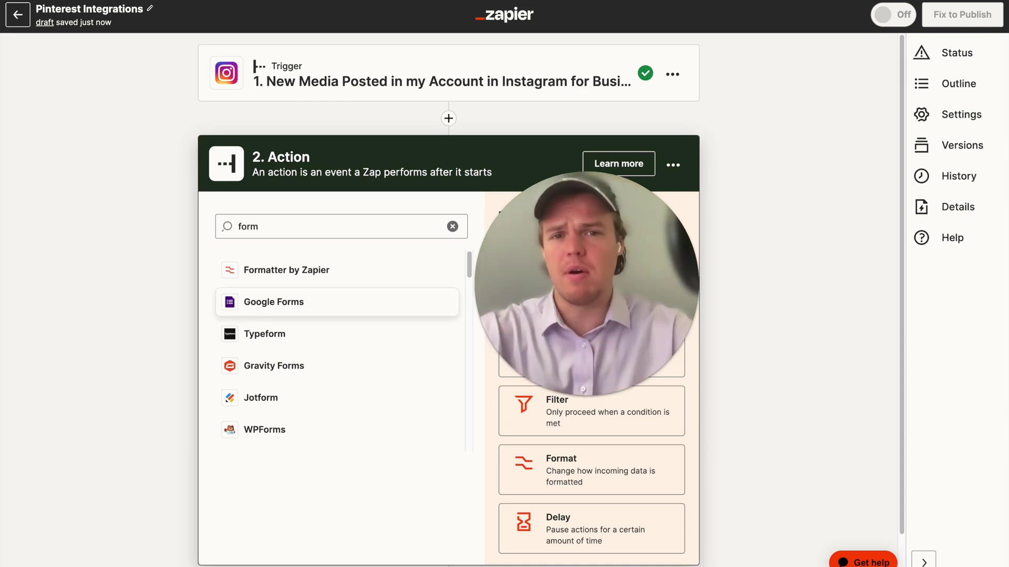
left_click(360, 271)
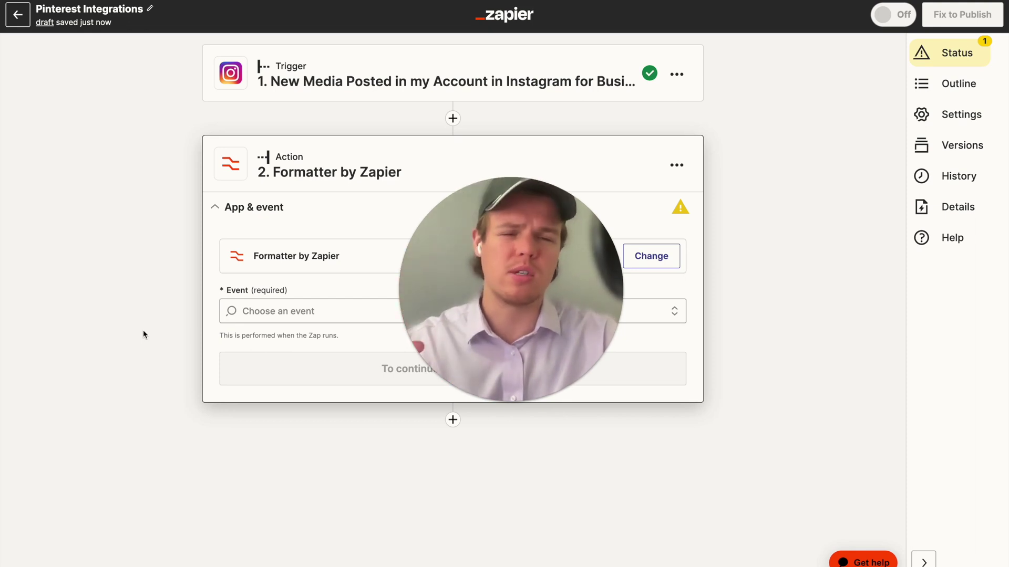
left_click(270, 304)
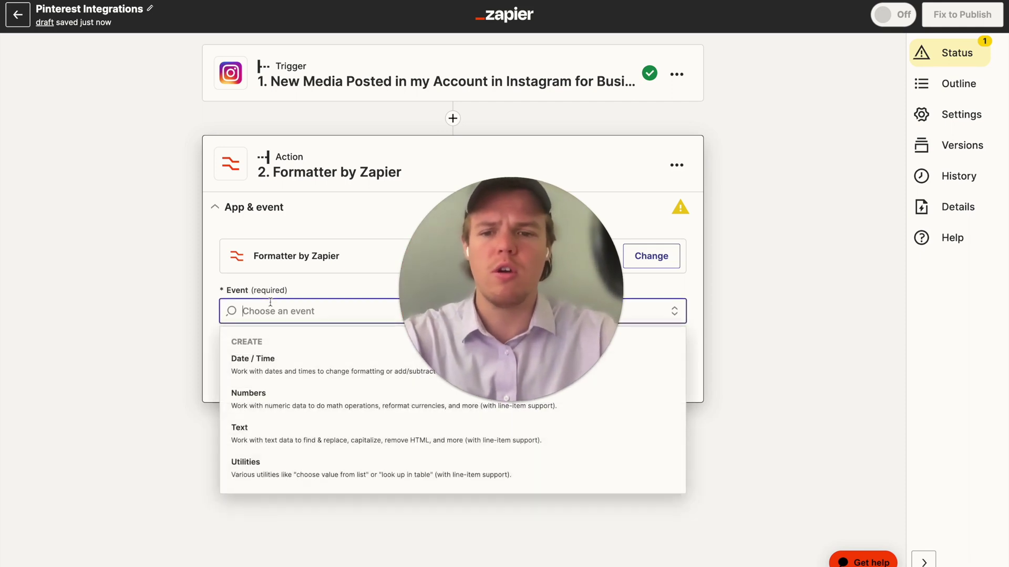
left_click(268, 434)
left_click(325, 379)
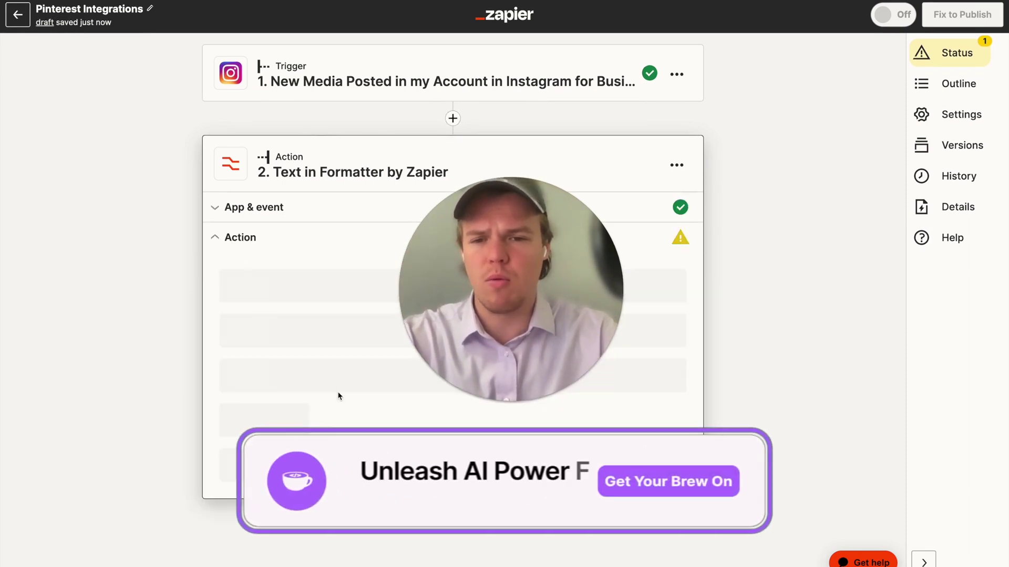
Step: Choose Split Text as the Formatter transform and insert the Instagram Caption field as its input
left_click(304, 298)
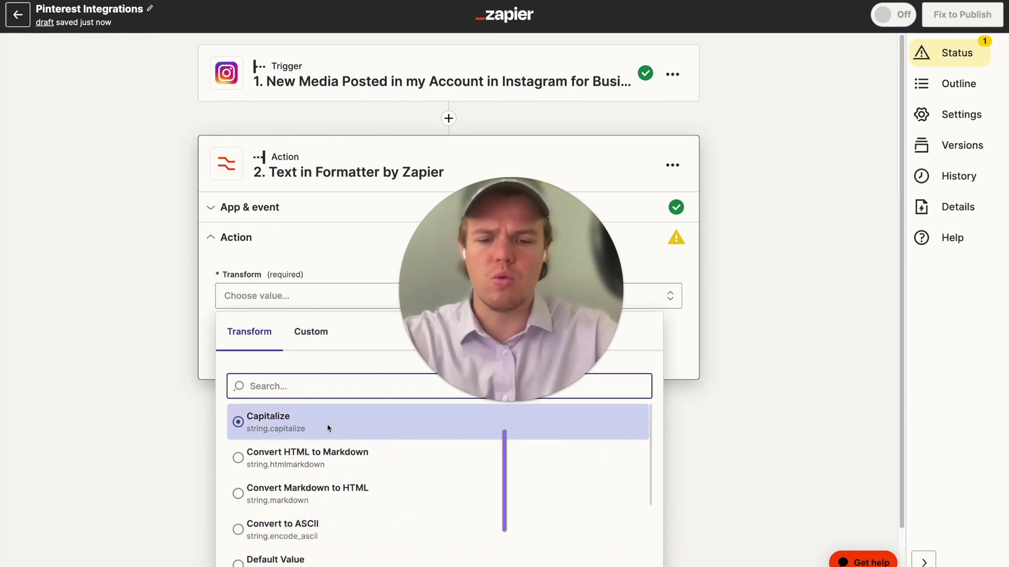
type("split")
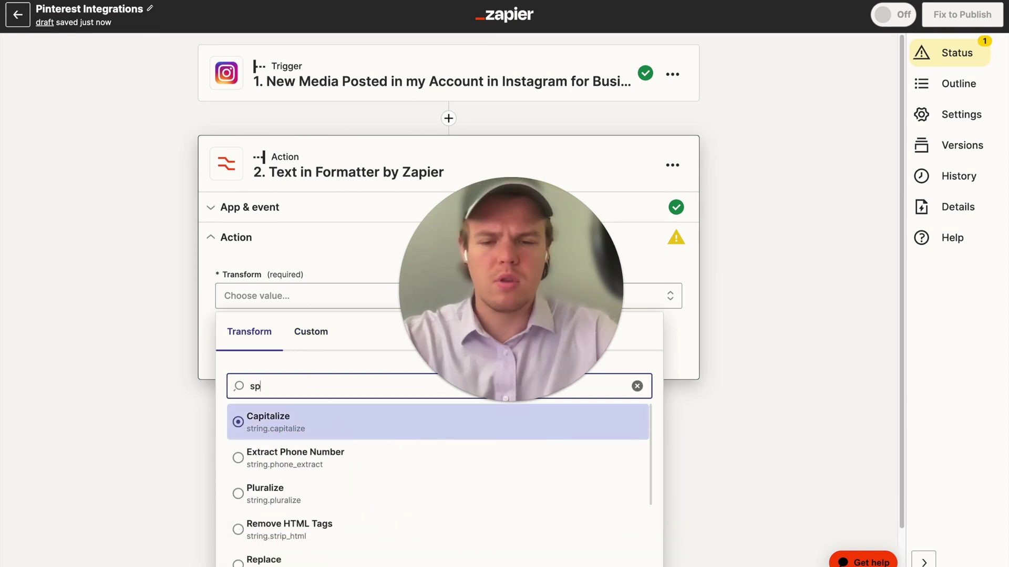
left_click(309, 427)
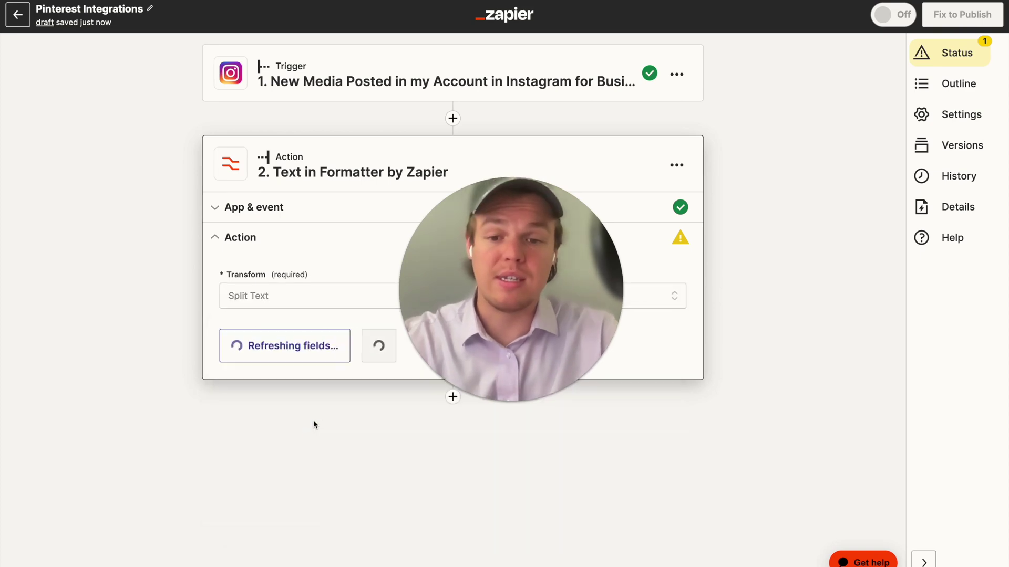
scroll(322, 421, "down", 2)
left_click(320, 341)
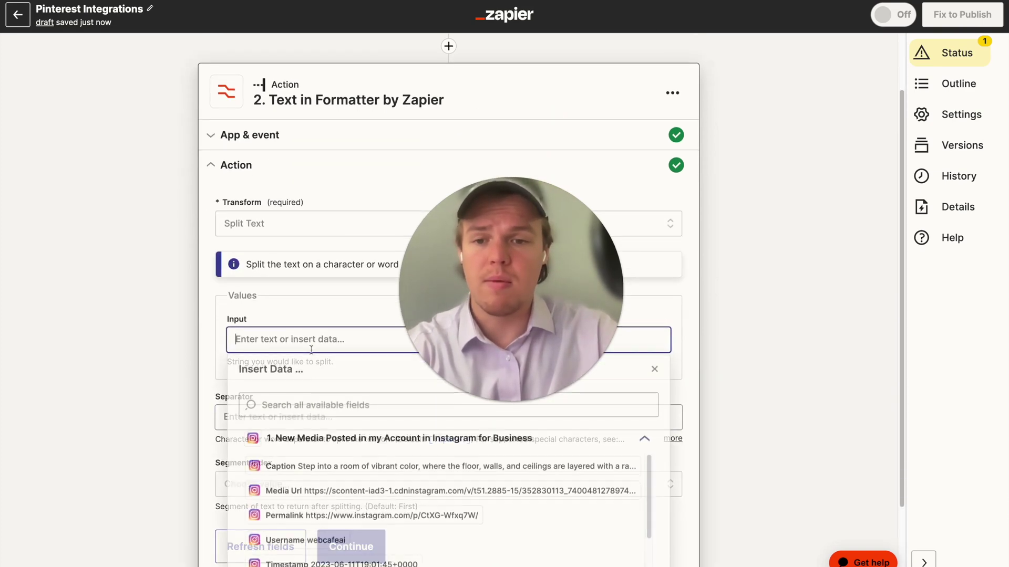
left_click(329, 370)
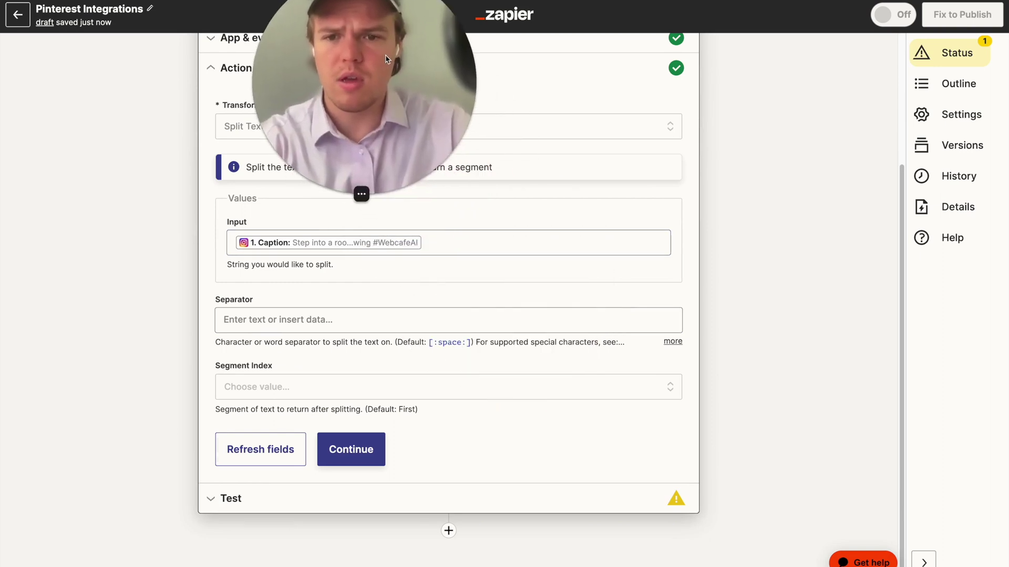
Step: Set the Split Text separator to [:newline:]
left_click(257, 318)
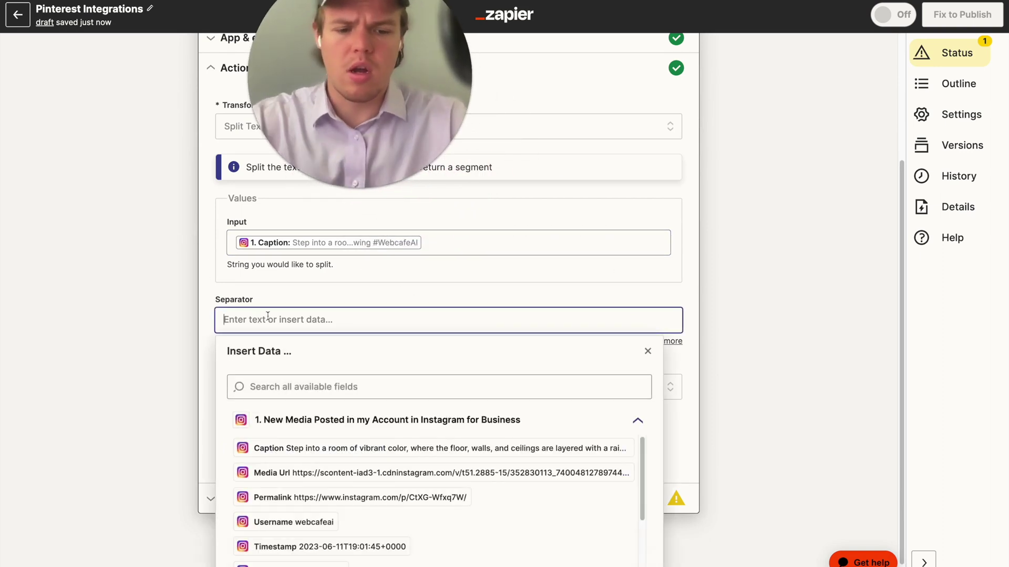
left_click(108, 279)
left_click(417, 321)
type("[:newline")
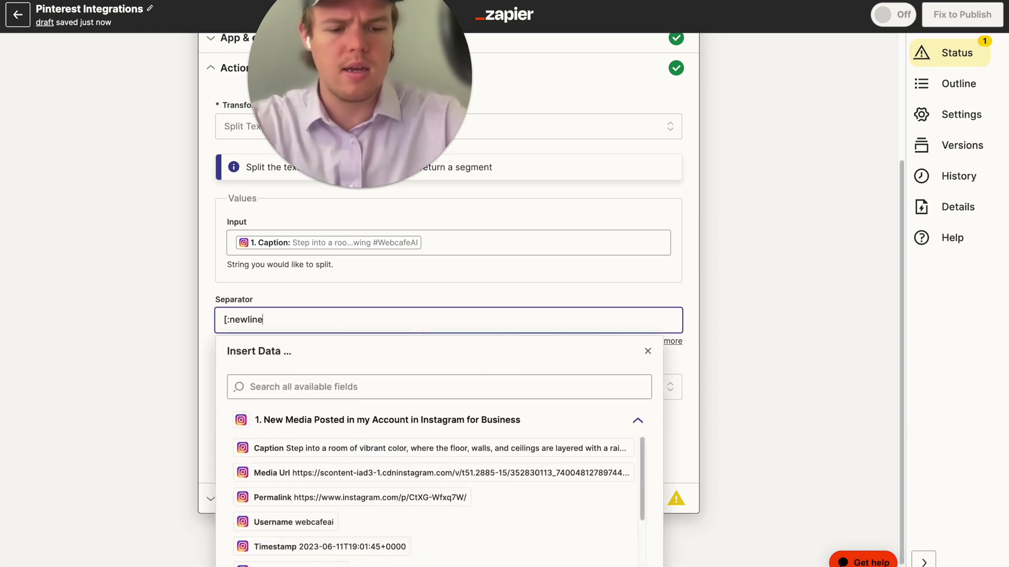
type(":]")
left_click(90, 322)
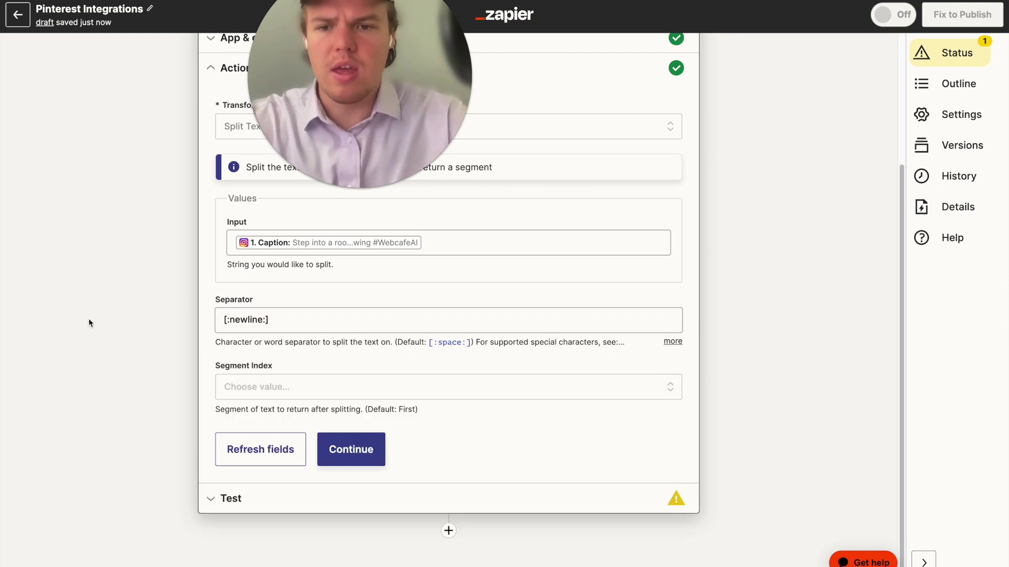
Step: Set the segment index to All (as Separate Fields) so every caption segment is returned
left_click_drag(382, 85, 383, 224)
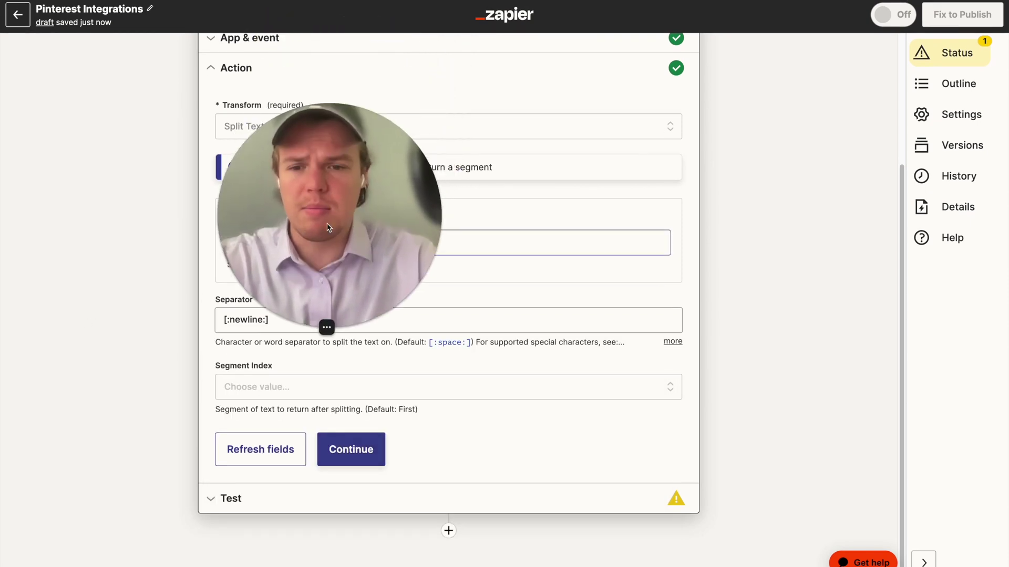
left_click(284, 387)
scroll(311, 464, "down", 3)
scroll(311, 463, "down", 1)
left_click(299, 511)
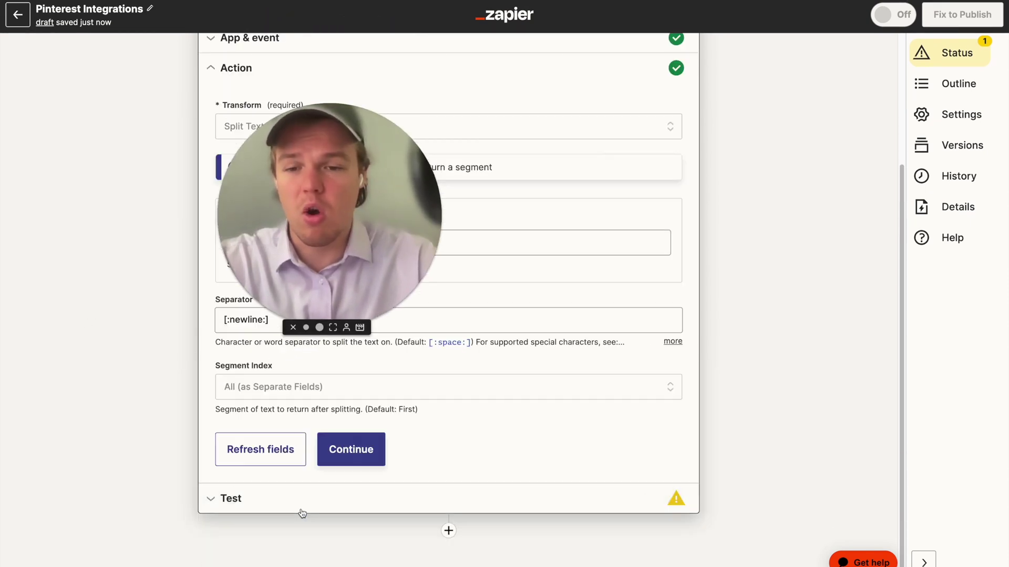
left_click_drag(284, 249, 289, 201)
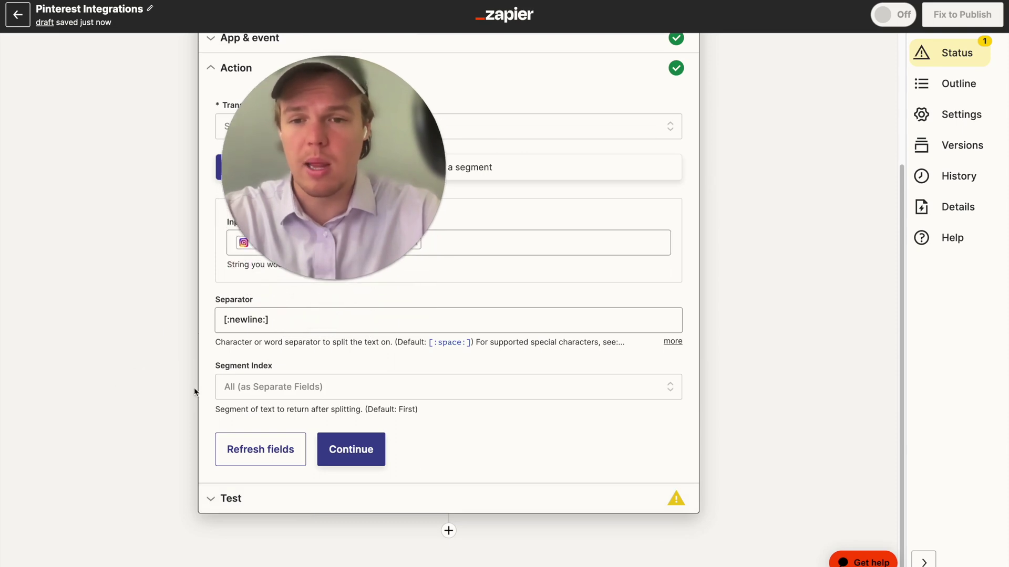
Step: Continue to the Formatter step's test and run the caption split
left_click(350, 450)
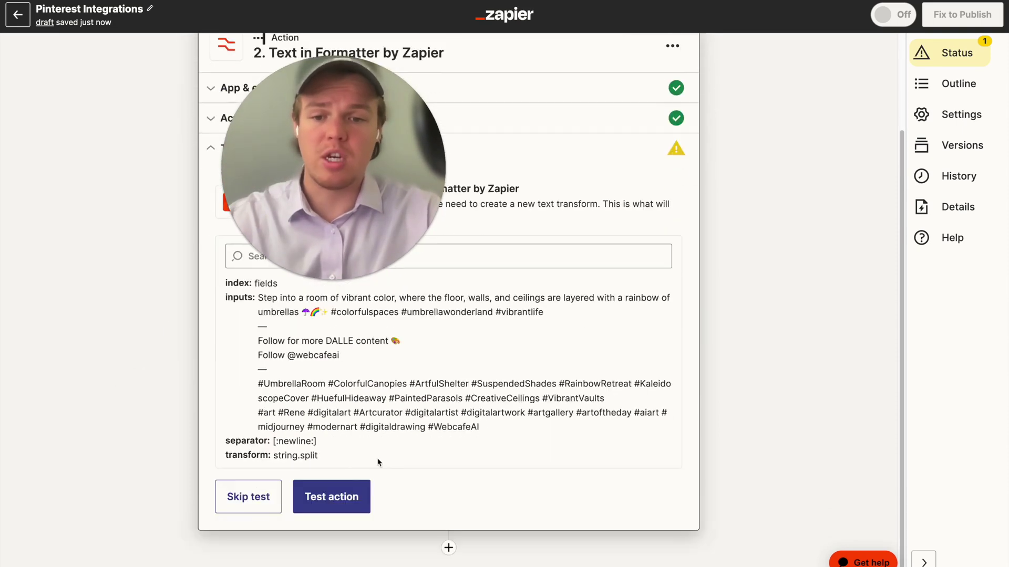
left_click(331, 497)
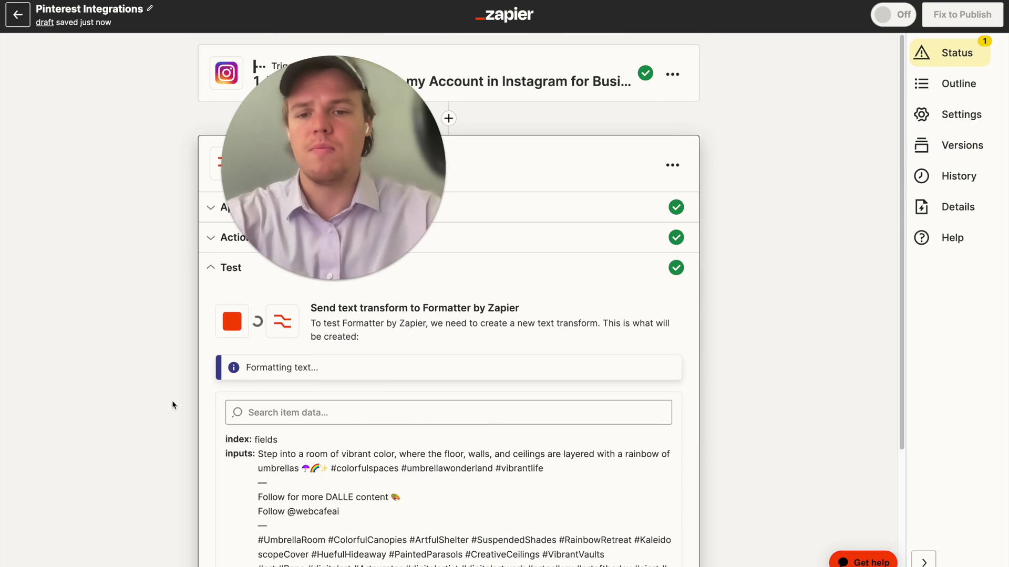
scroll(186, 403, "down", 3)
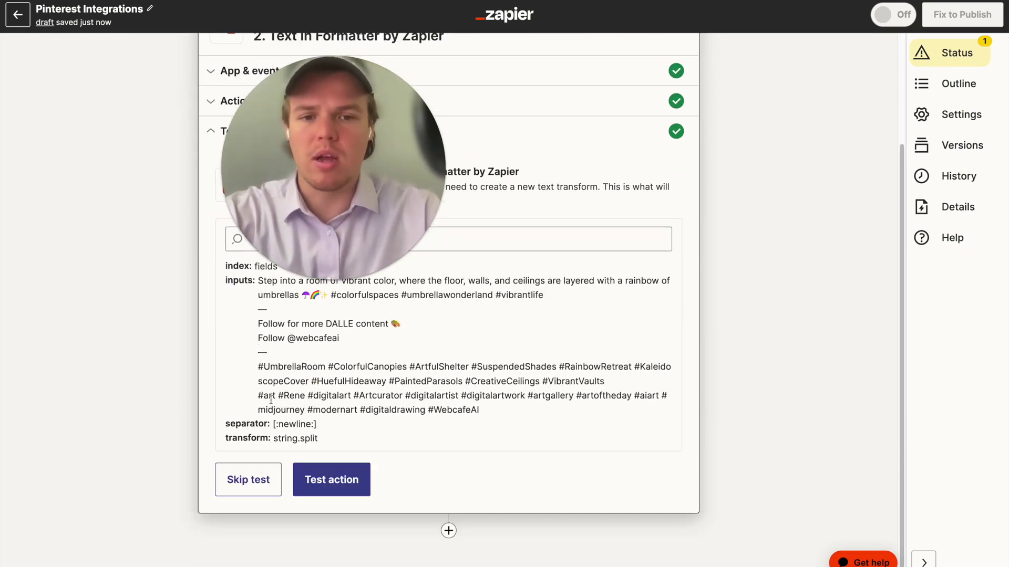
Step: Examine the separate caption items in the Formatter test output, especially the hashtag lines in Item 10 and Item 8
scroll(156, 392, "down", 1)
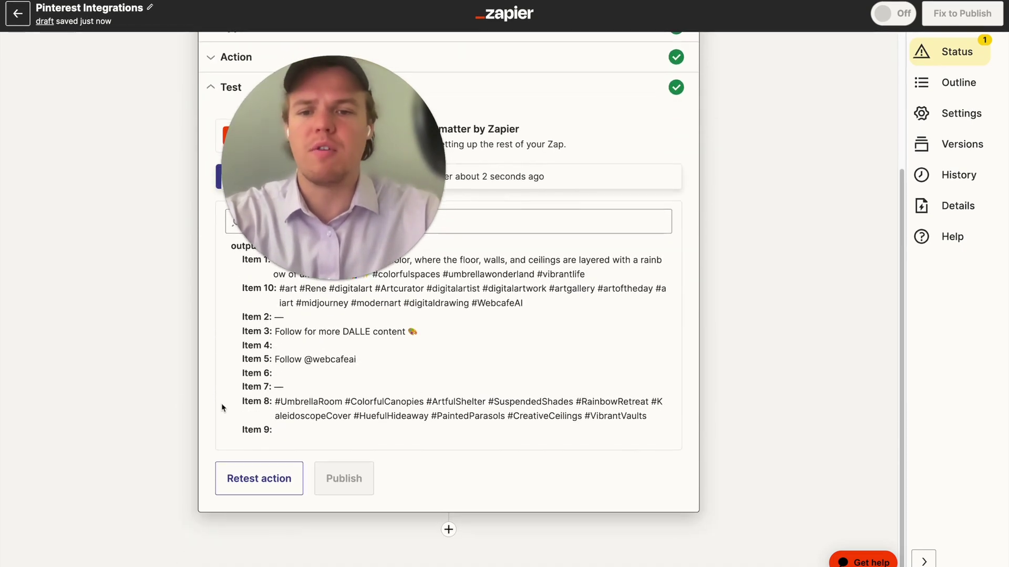
left_click_drag(441, 233, 501, 213)
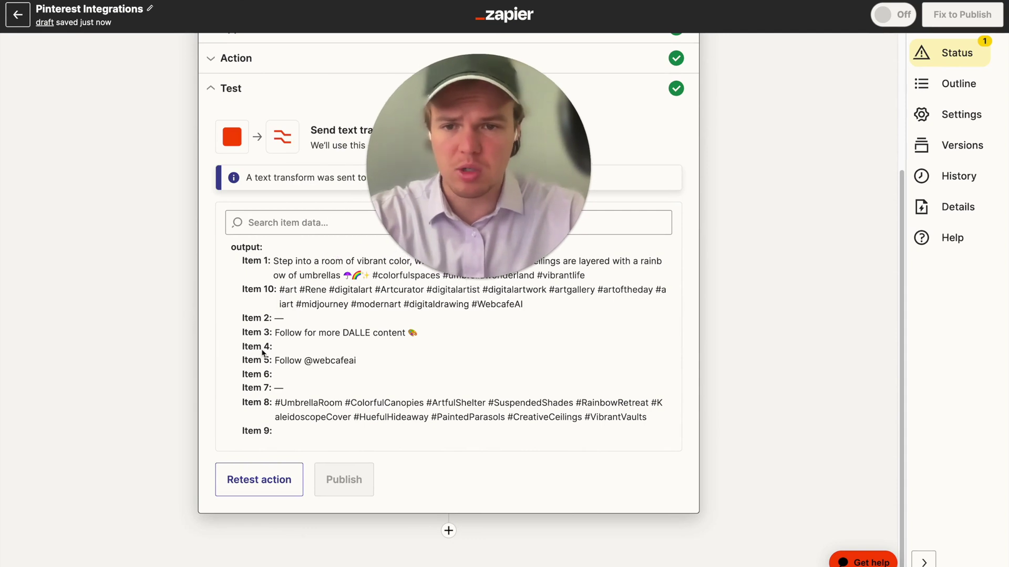
left_click_drag(241, 289, 260, 289)
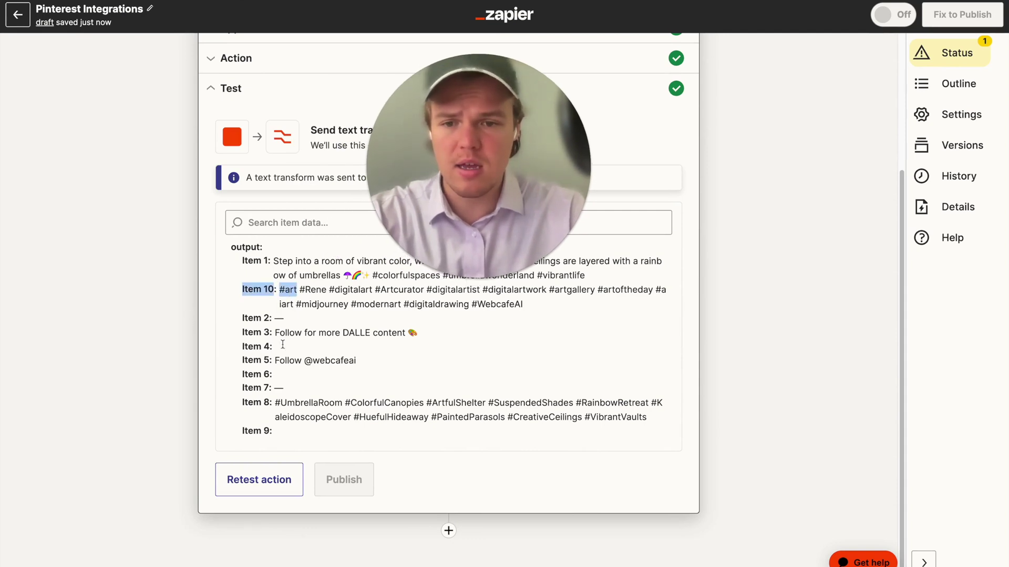
left_click(243, 404)
left_click_drag(470, 221, 459, 268)
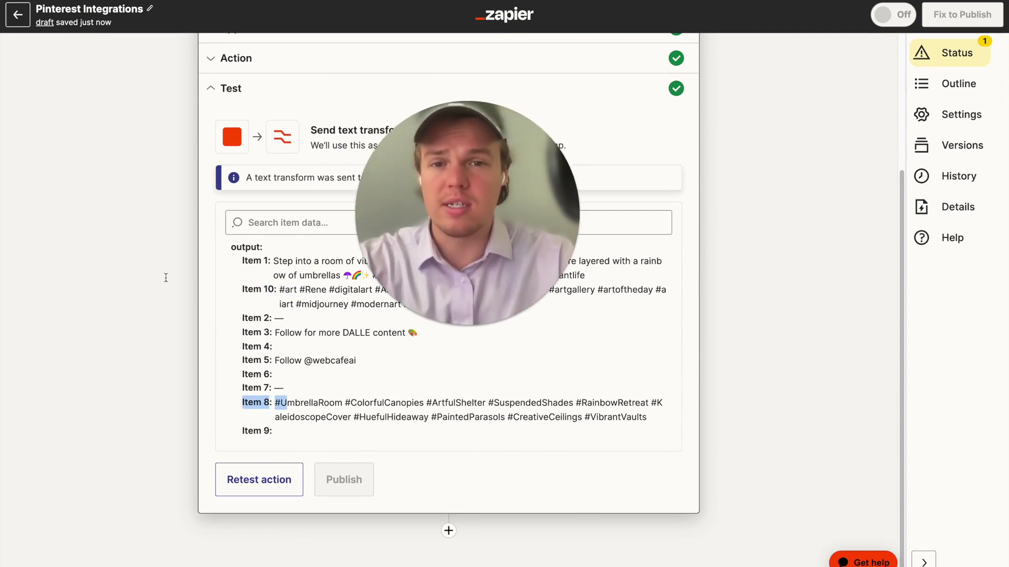
Step: Add ChatGPT as the third action with the Conversation event and continue with the connected account
left_click(448, 531)
scroll(174, 411, "down", 1)
type("chatg")
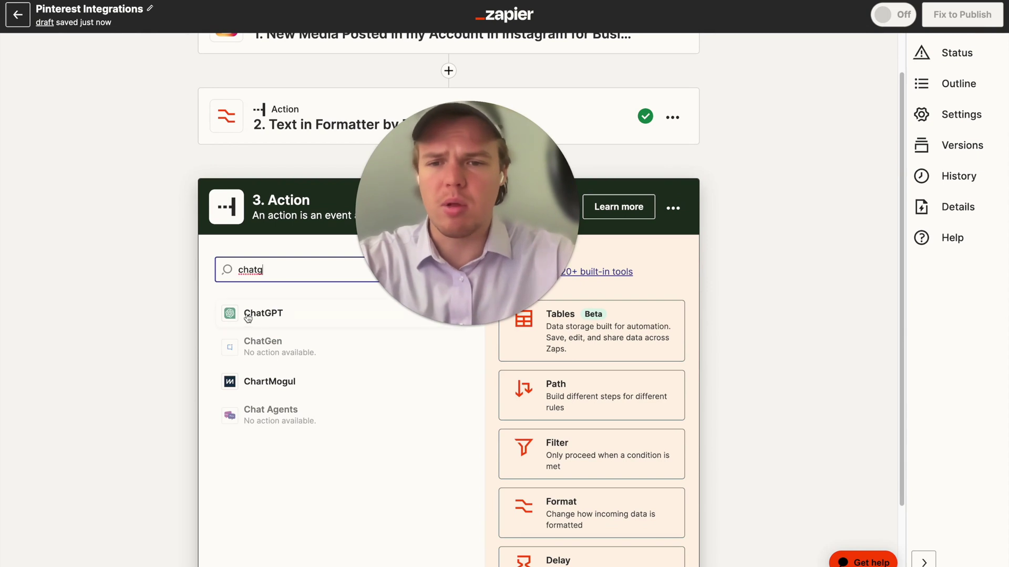
left_click(247, 314)
left_click(341, 391)
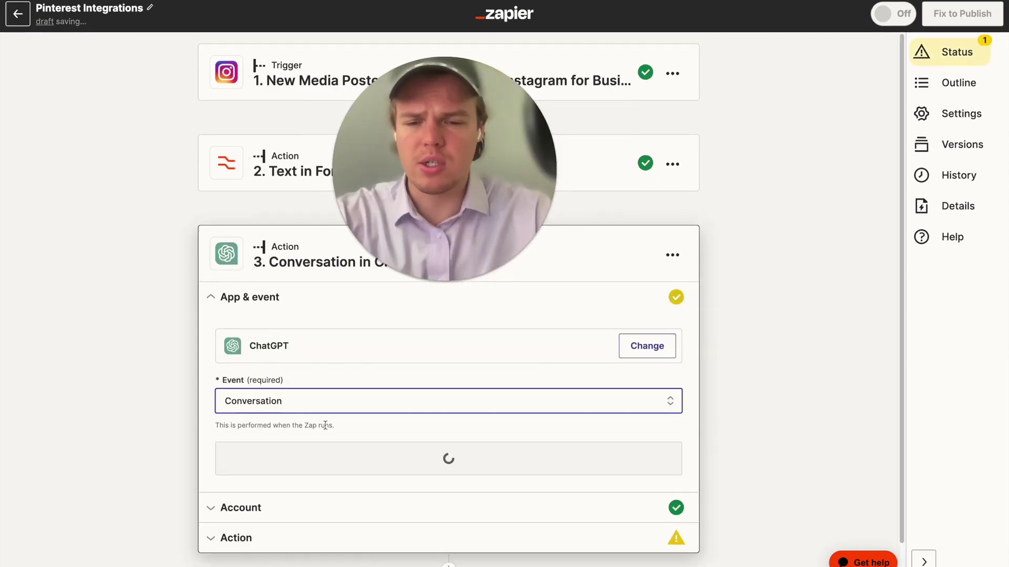
left_click(337, 462)
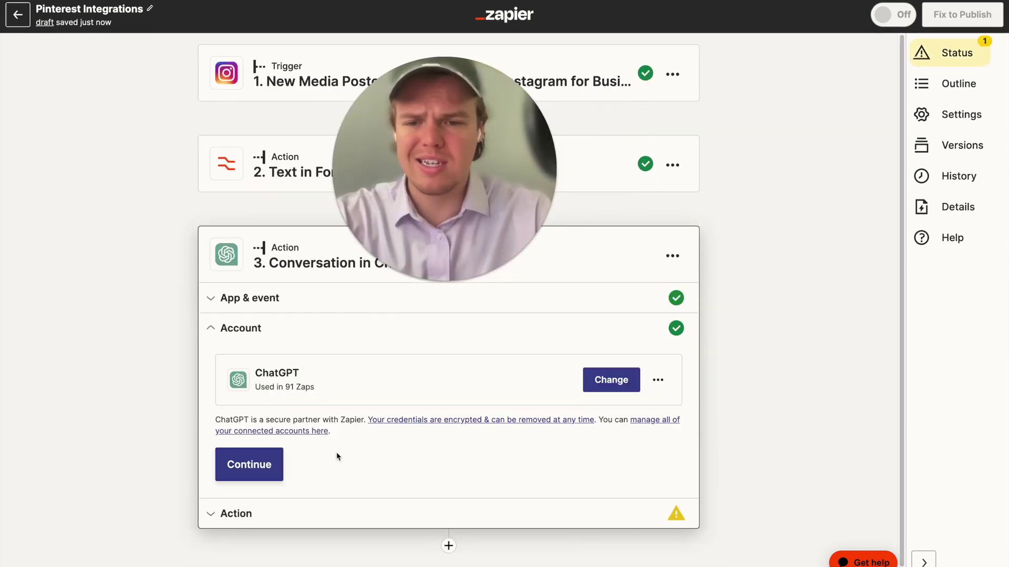
left_click(276, 465)
Step: Write the user message "Based off this instagram caption: (Caption) Generate an SEO optimized Pinterest title, use a max of 7-10 words.", inserting the Instagram Caption field
left_click(263, 459)
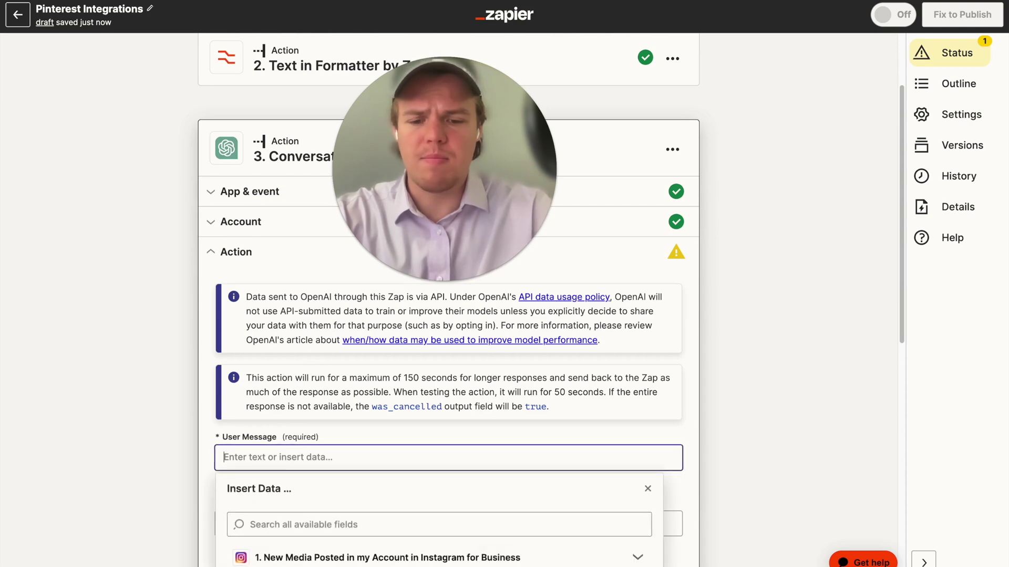
type("Ba")
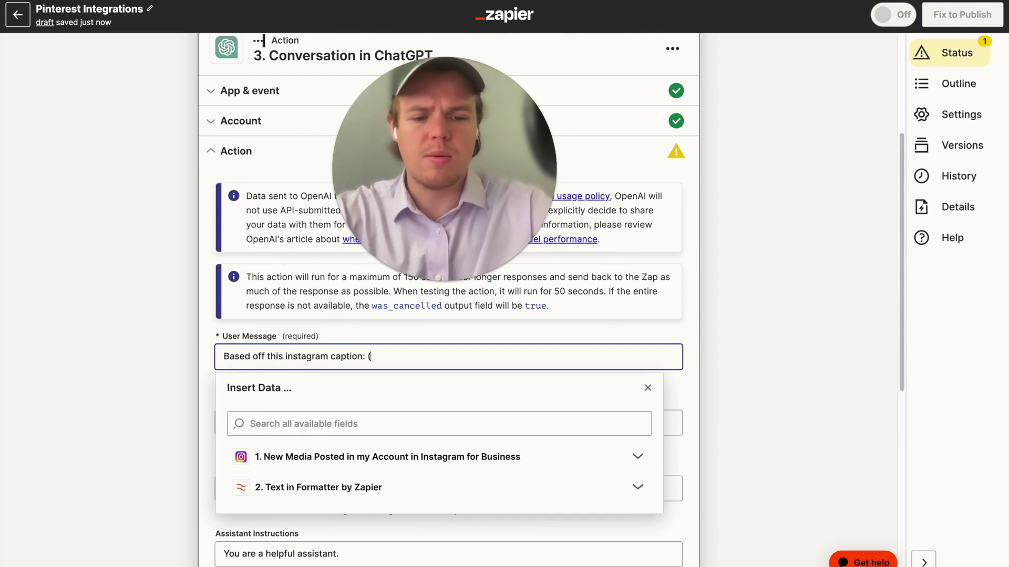
left_click(383, 457)
left_click(400, 430)
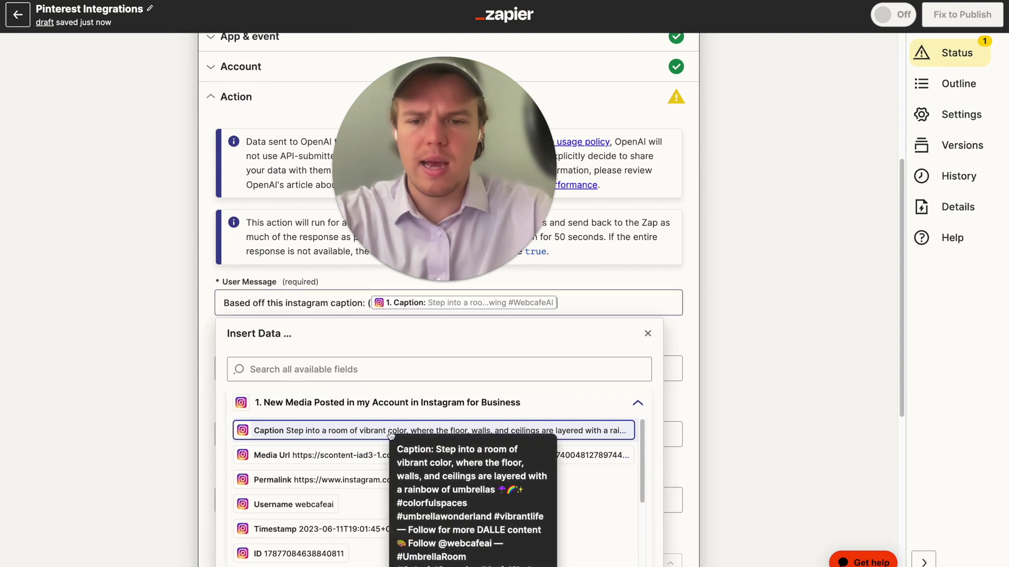
type(")")
key("Return")
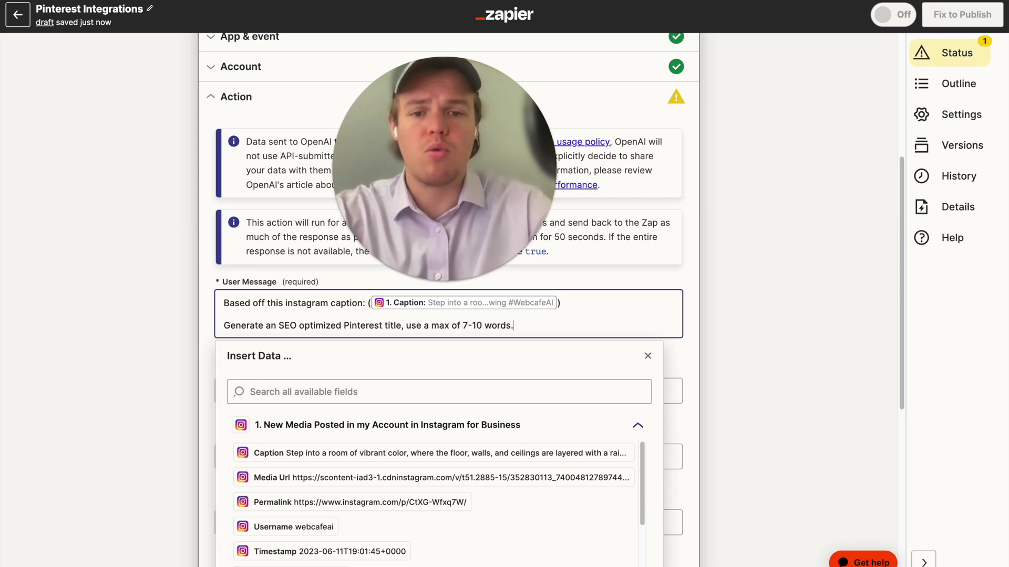
left_click(223, 275)
Step: Set the ChatGPT conversation's model to gpt-4
scroll(167, 277, "down", 2)
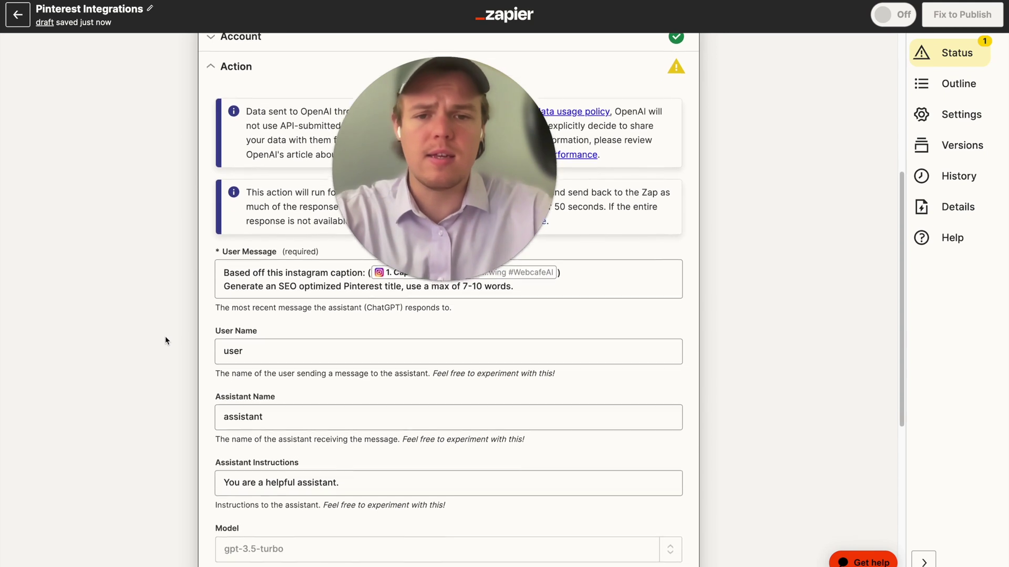
scroll(165, 341, "down", 3)
left_click(238, 415)
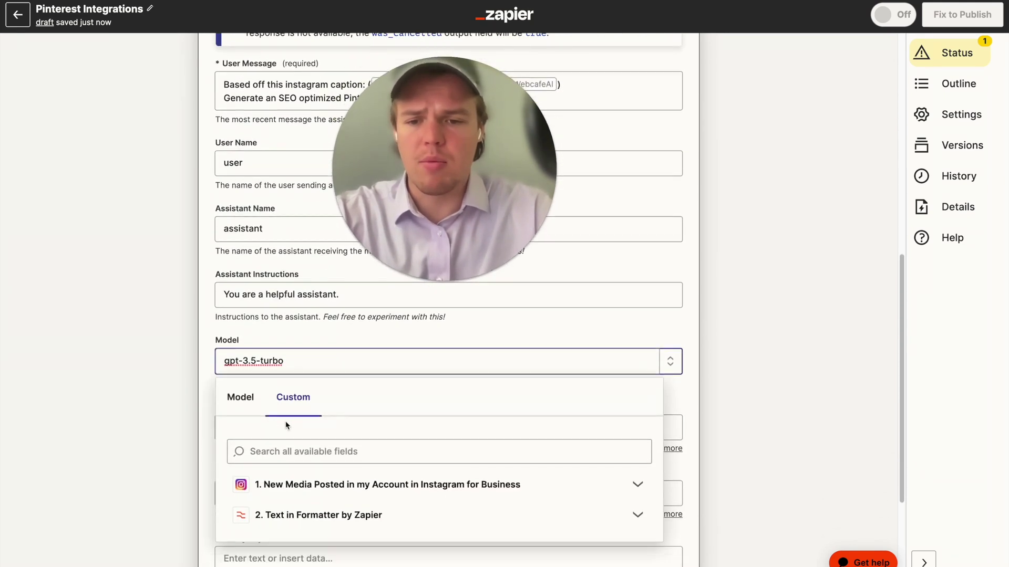
scroll(284, 439, "down", 2)
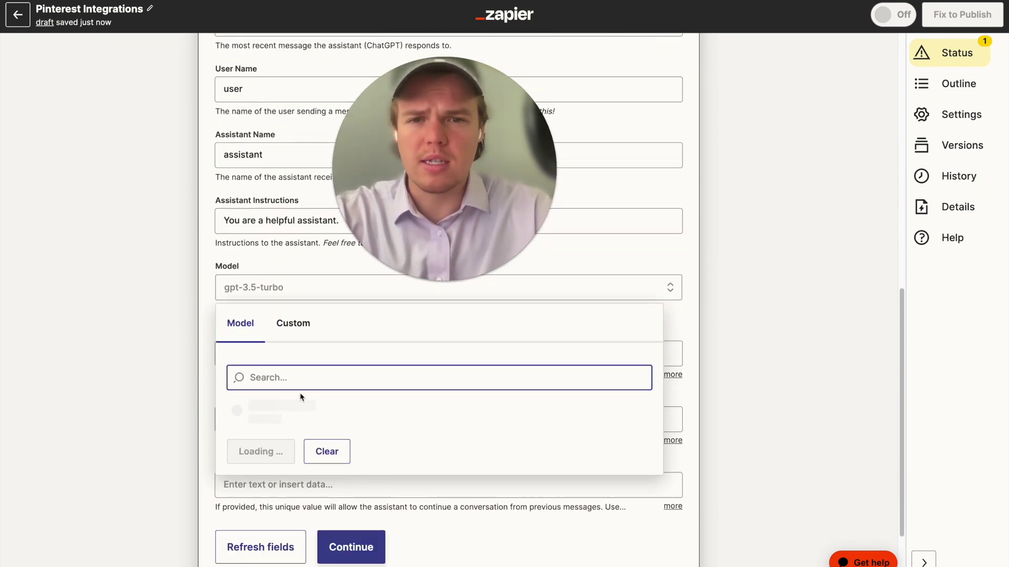
scroll(303, 396, "down", 1)
left_click(286, 436)
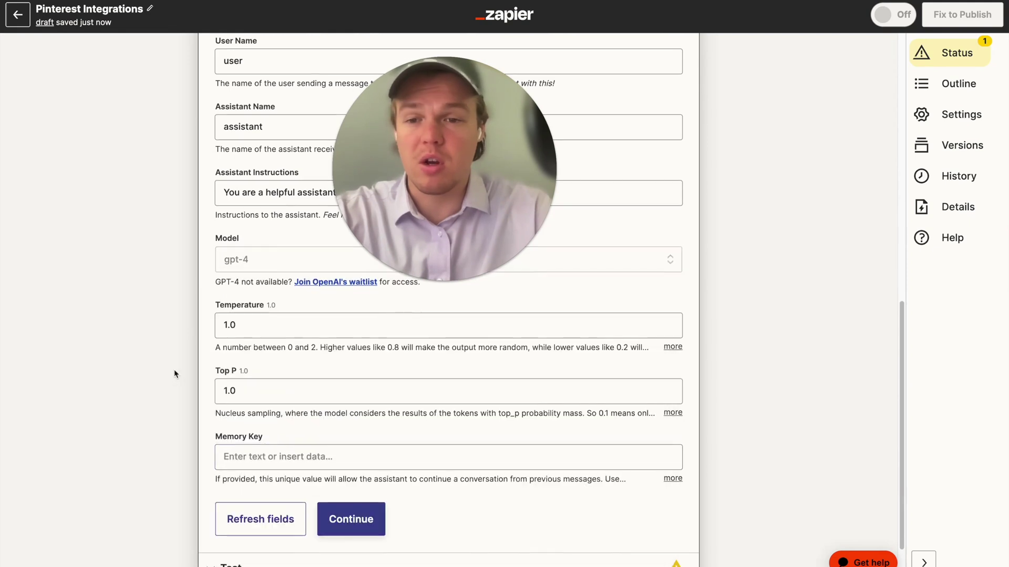
Step: Set the memory key to pintpost and run the ChatGPT step's test
left_click(295, 449)
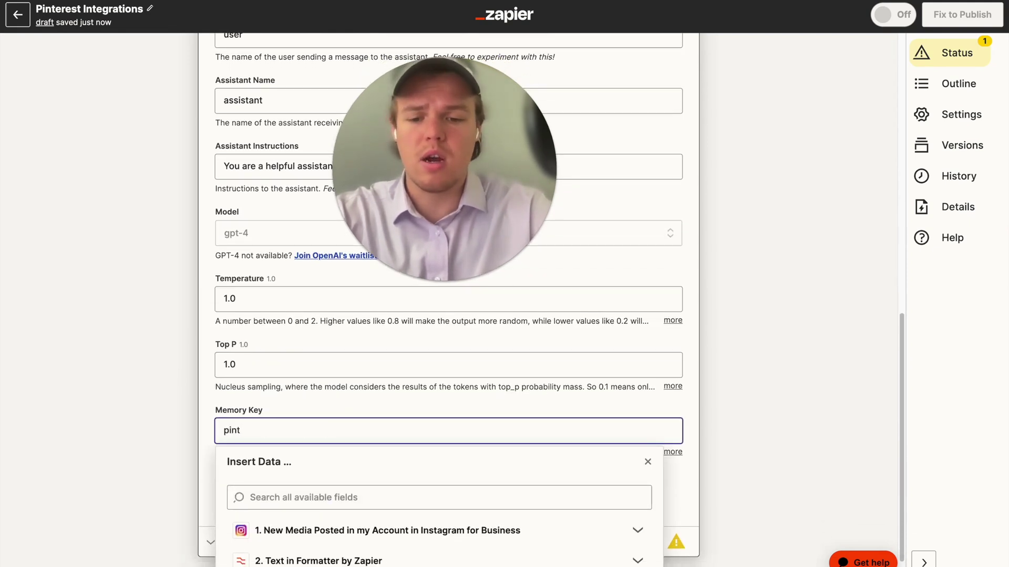
left_click(125, 407)
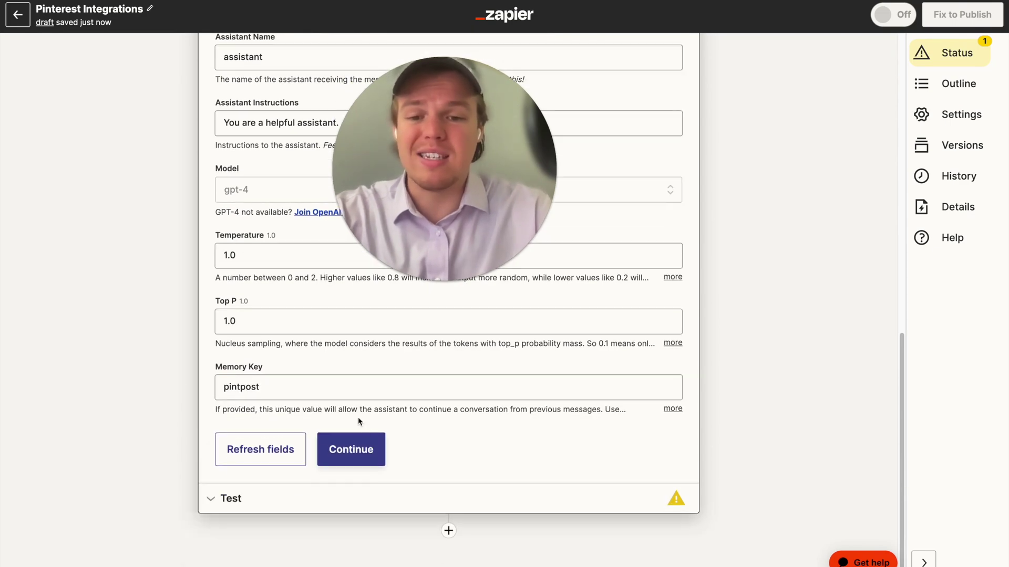
left_click(356, 423)
left_click(339, 480)
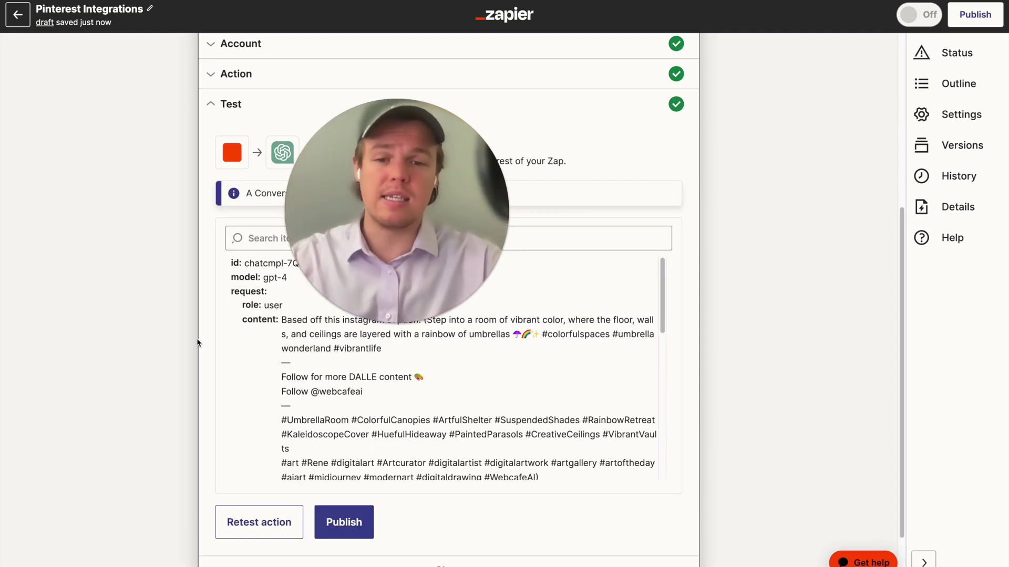
Step: Review the ChatGPT test output, comparing the prompt content with the generated Pinterest title in the response
scroll(295, 388, "down", 2)
scroll(297, 388, "down", 1)
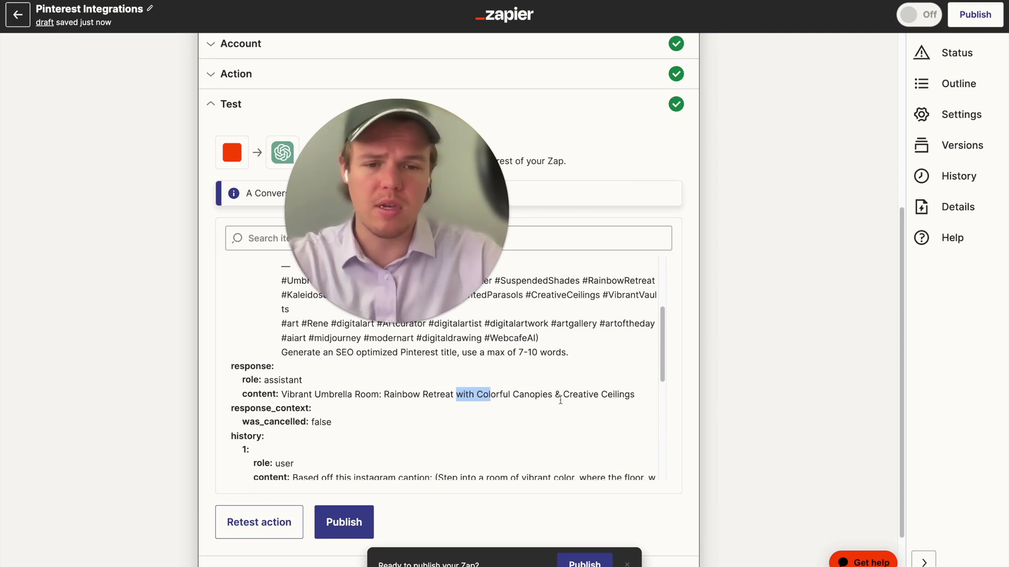
scroll(580, 404, "up", 5)
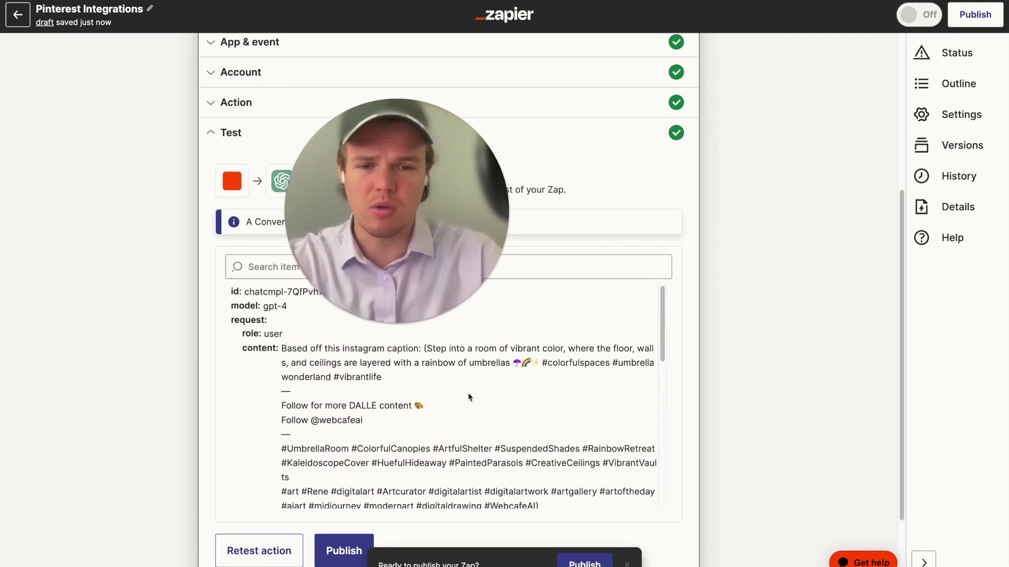
scroll(175, 383, "down", 1)
scroll(252, 394, "down", 5)
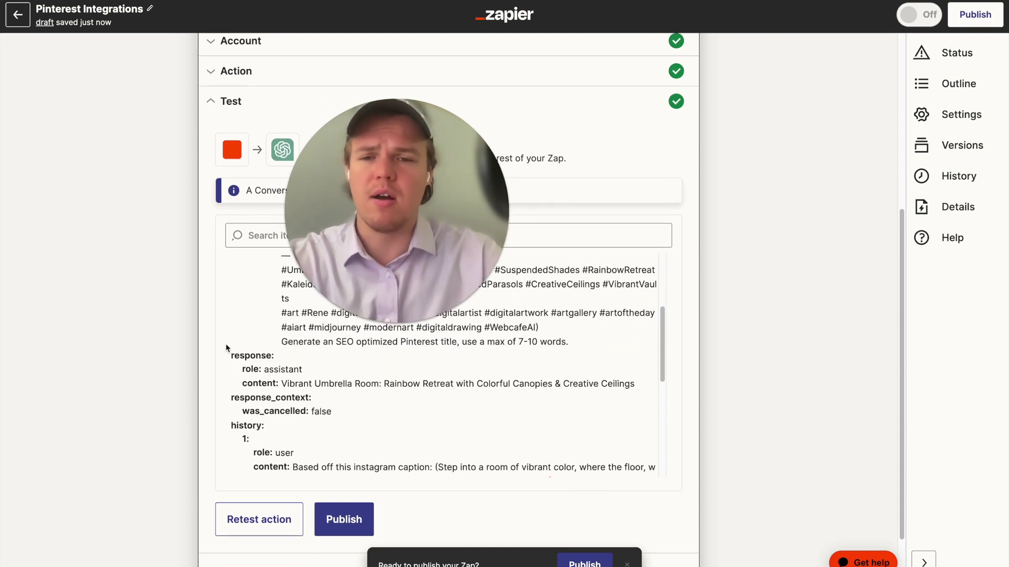
scroll(159, 347, "down", 2)
left_click_drag(372, 252, 497, 230)
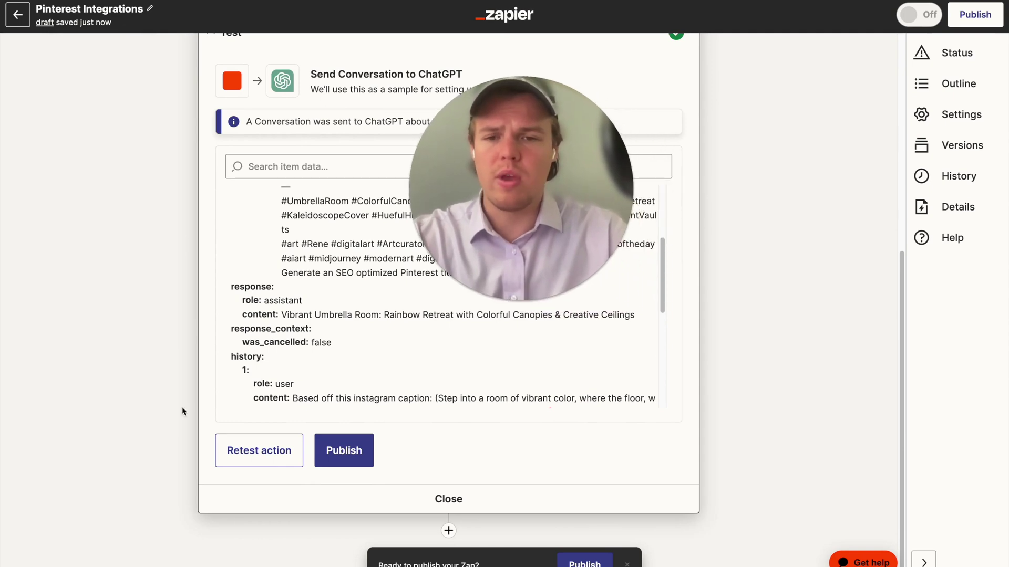
Step: Add Pinterest as the fourth action with the Create Pin event and continue with the connected account
left_click(449, 531)
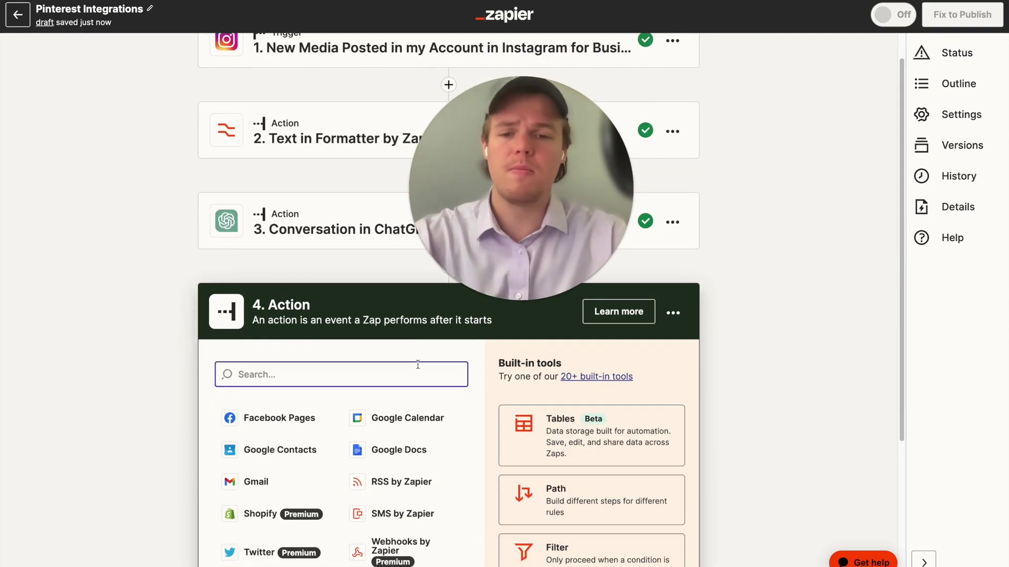
type("pnt")
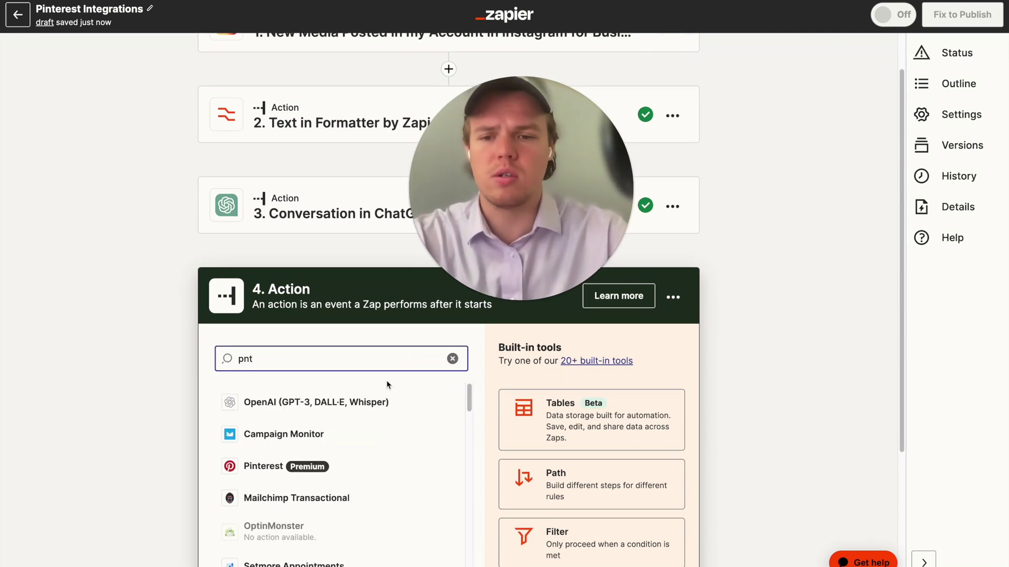
left_click(324, 467)
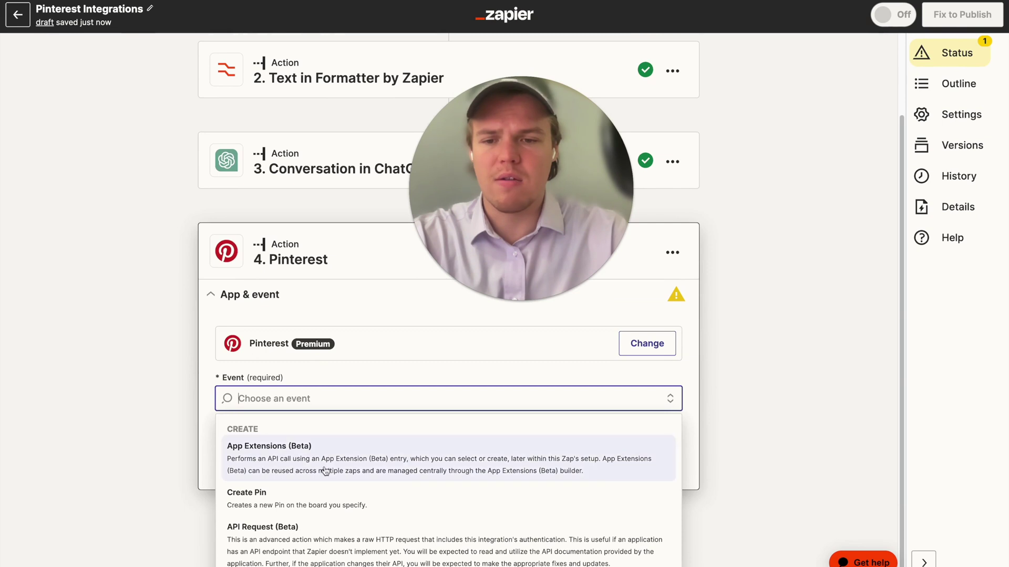
left_click(322, 502)
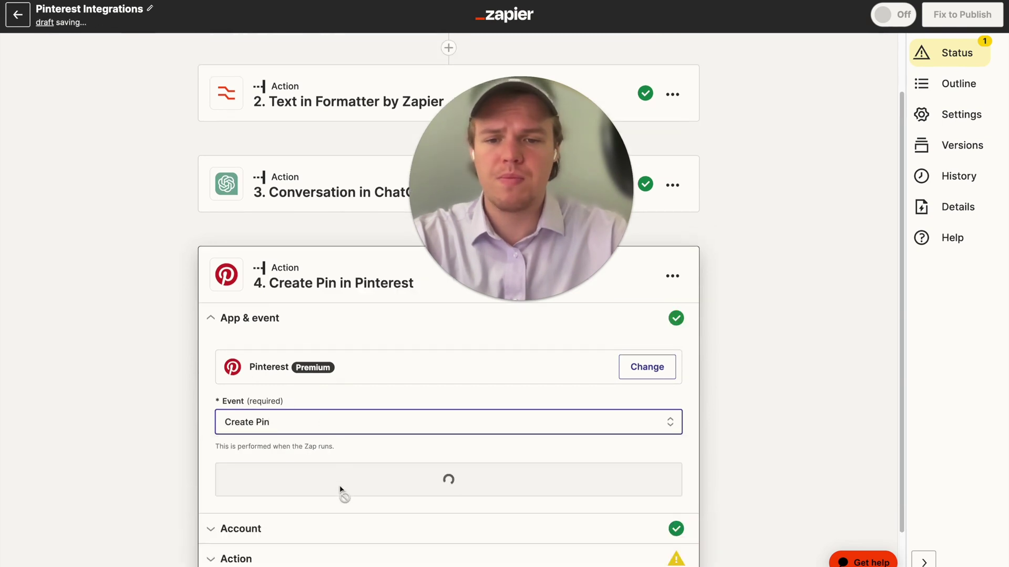
left_click(374, 486)
left_click(266, 474)
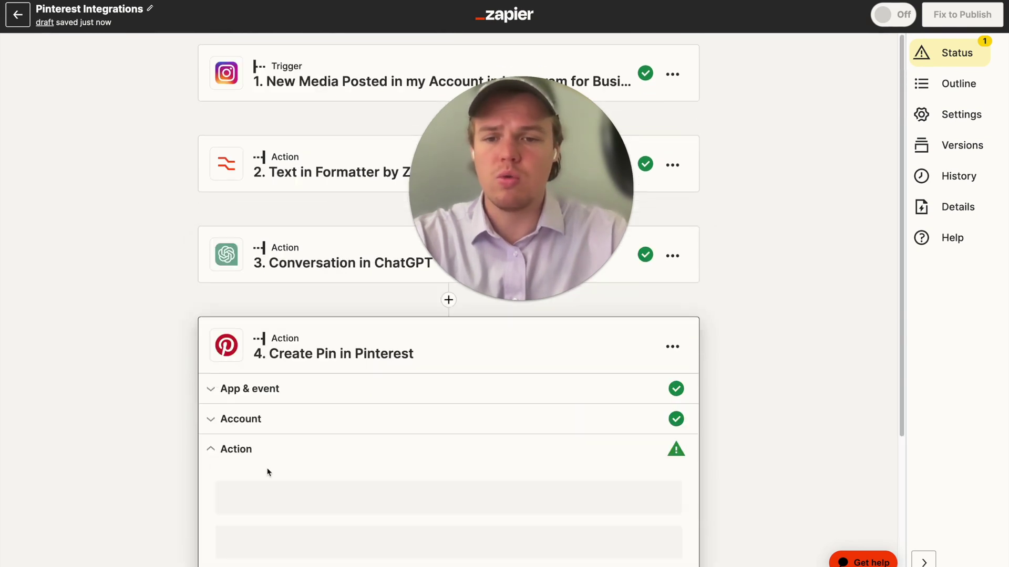
Step: Select Digital AI Art as the board for the new pin
scroll(185, 381, "down", 4)
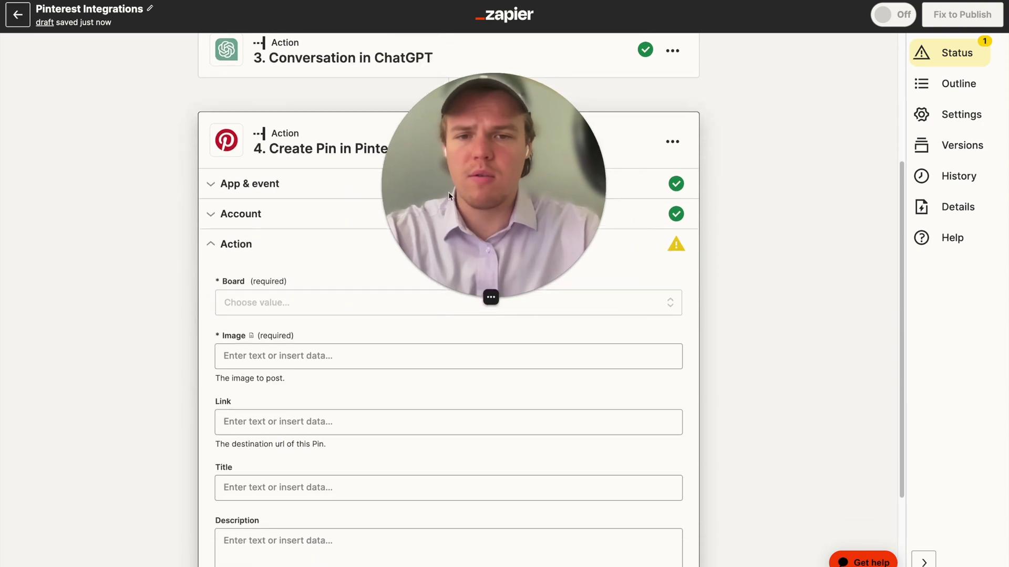
left_click(254, 305)
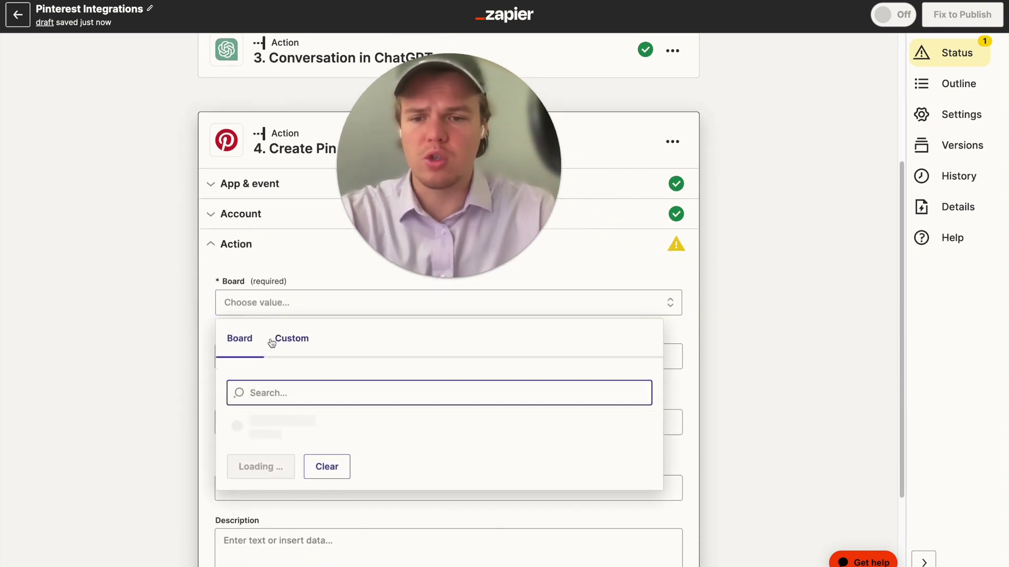
left_click(311, 434)
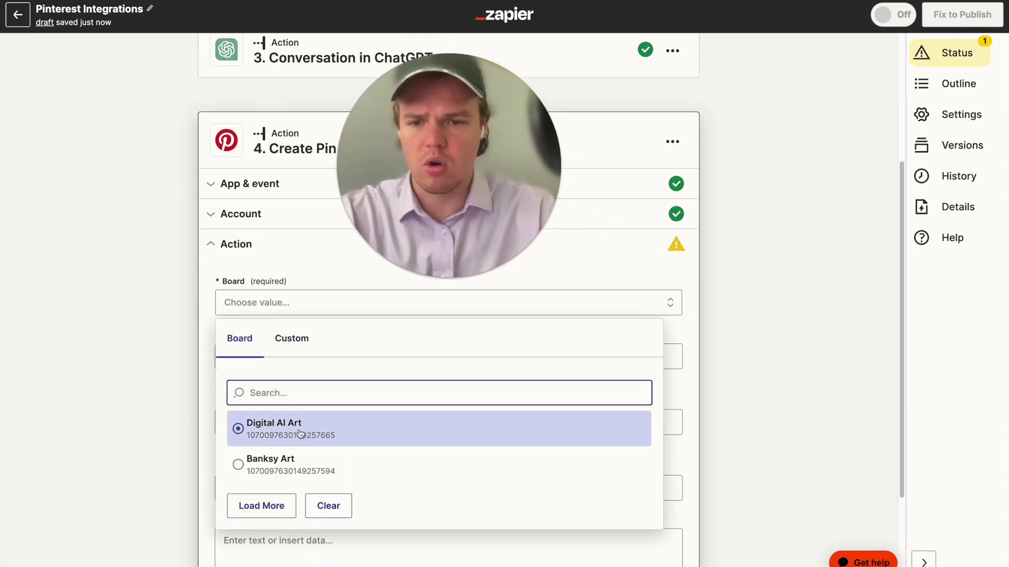
left_click(300, 434)
Step: Insert the Media Url field from the Instagram trigger as the pin's image
scroll(264, 297, "down", 2)
left_click(264, 297)
left_click(353, 390)
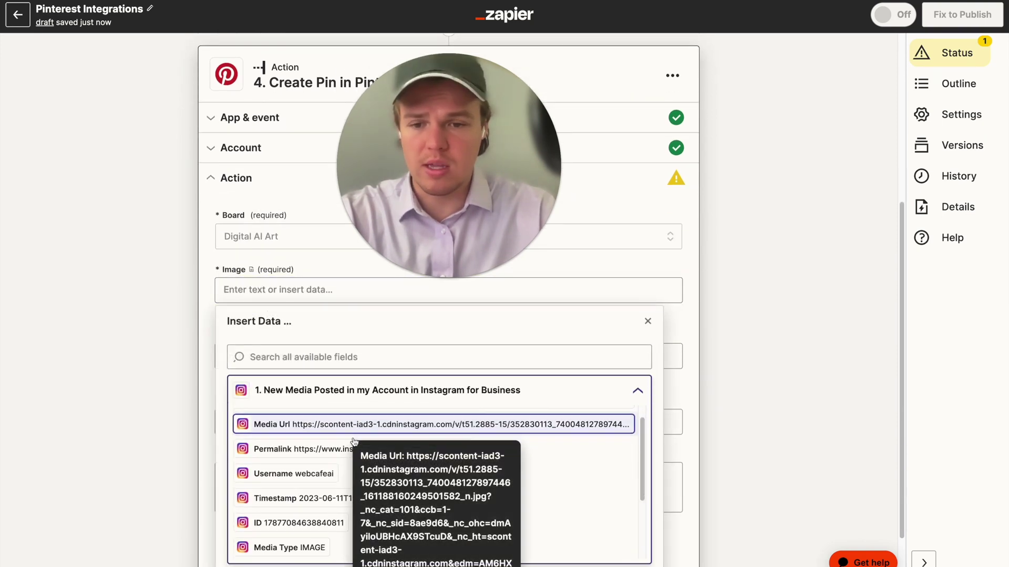
scroll(468, 478, "up", 1)
left_click(476, 444)
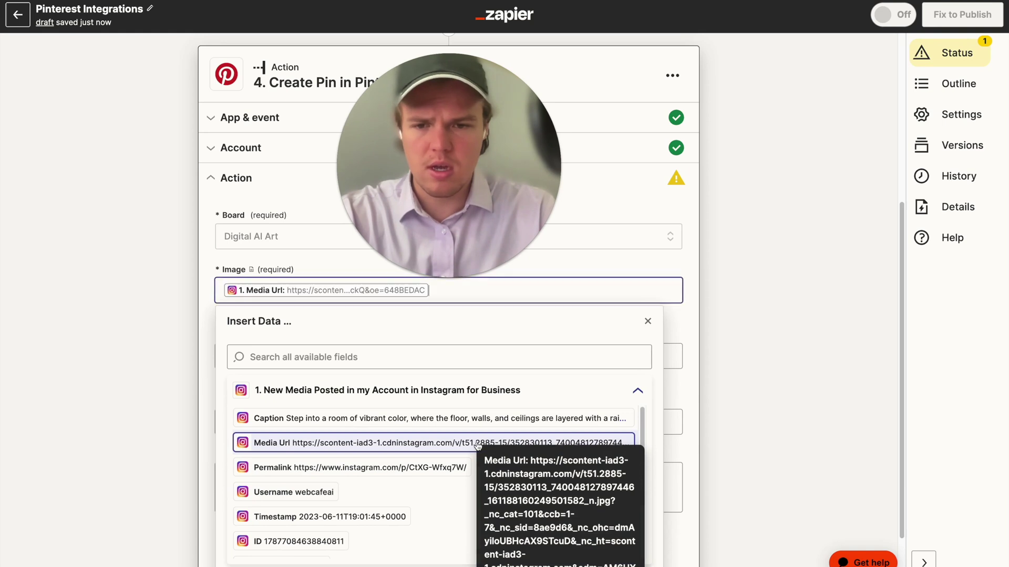
scroll(444, 466, "down", 5)
scroll(437, 466, "up", 5)
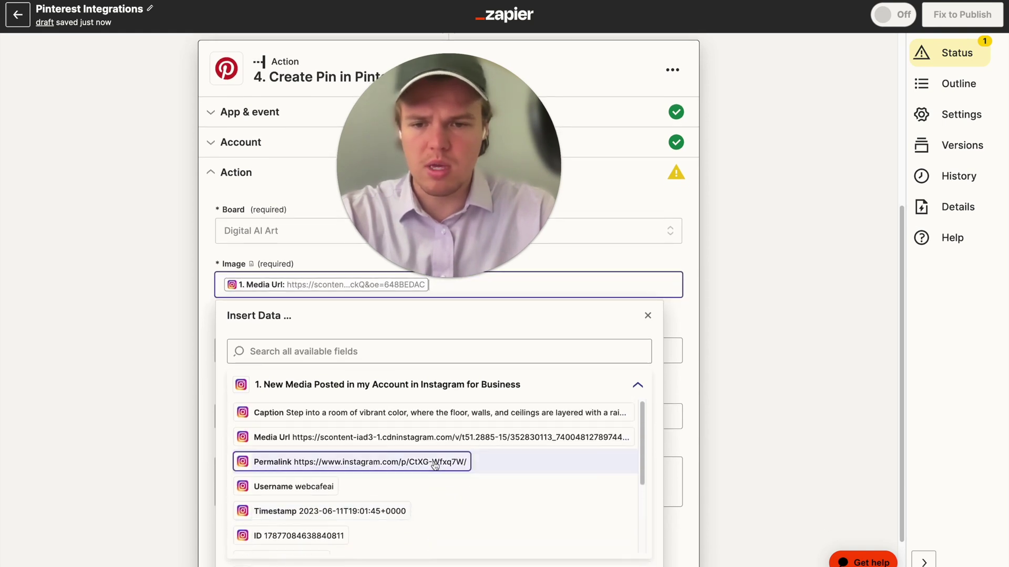
left_click(260, 338)
left_click(188, 346)
left_click(269, 335)
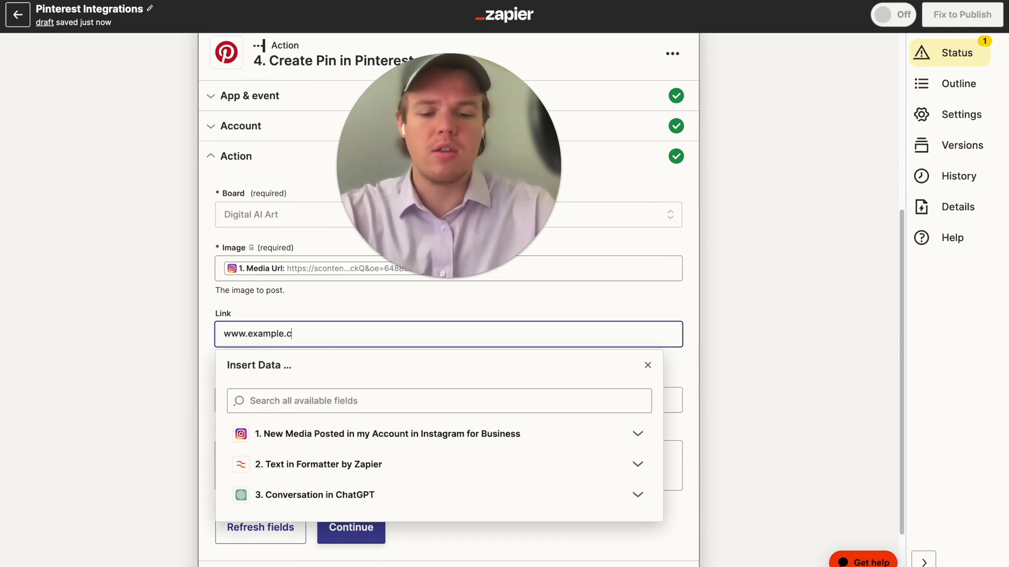
left_click(90, 341)
scroll(105, 349, "down", 2)
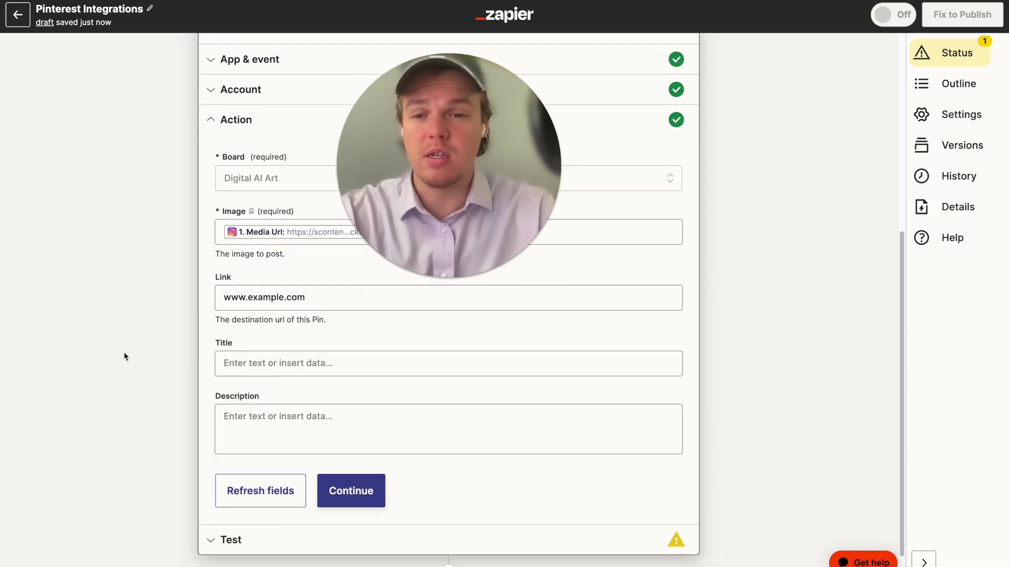
Step: Clear the destination link of the new pin
triple_click(261, 304)
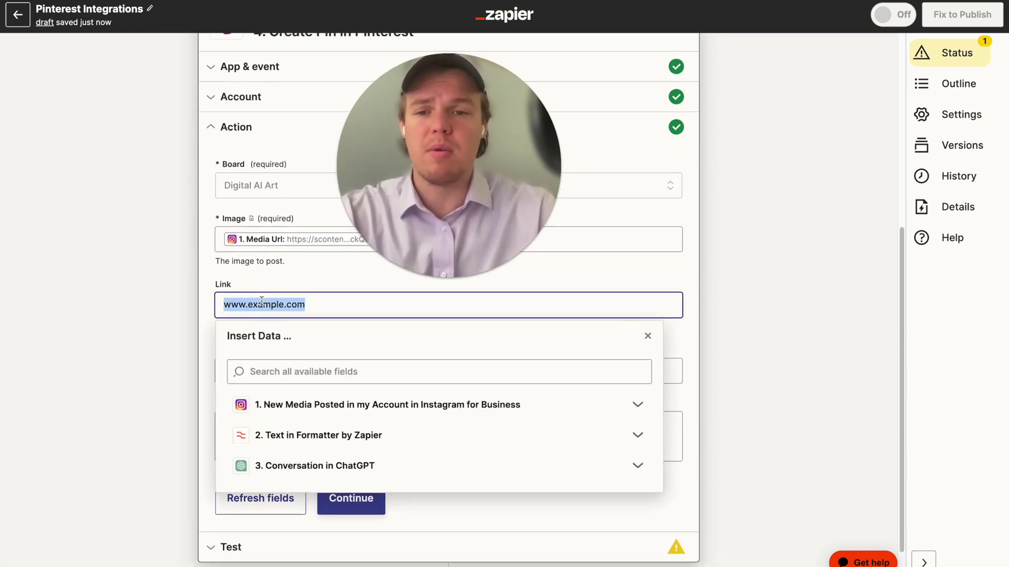
left_click(143, 293)
scroll(143, 293, "down", 2)
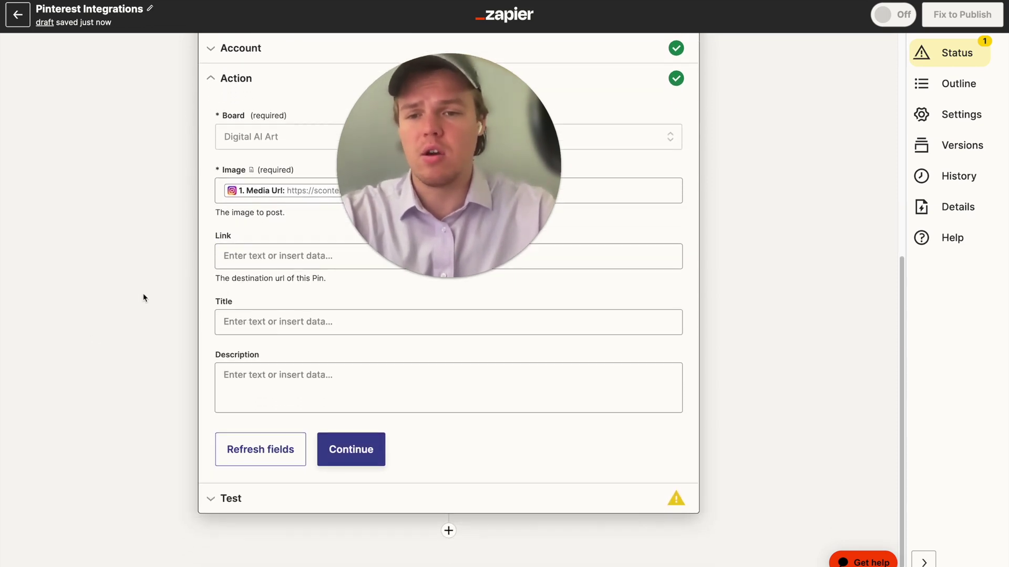
Step: Insert the Assistant Response Message from the ChatGPT conversation step as the pin's title
left_click(282, 323)
left_click(325, 482)
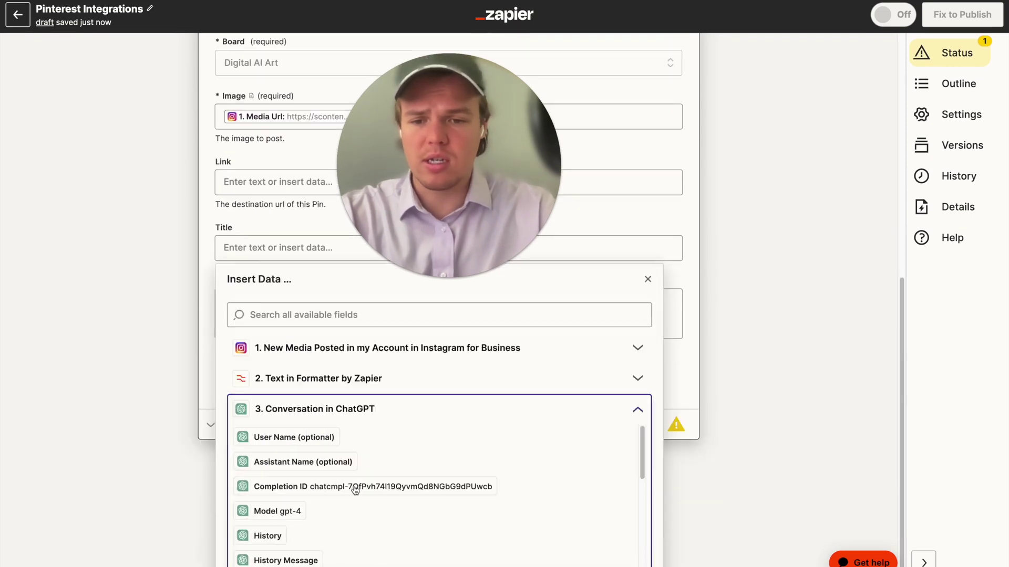
scroll(373, 465, "down", 5)
scroll(373, 466, "down", 3)
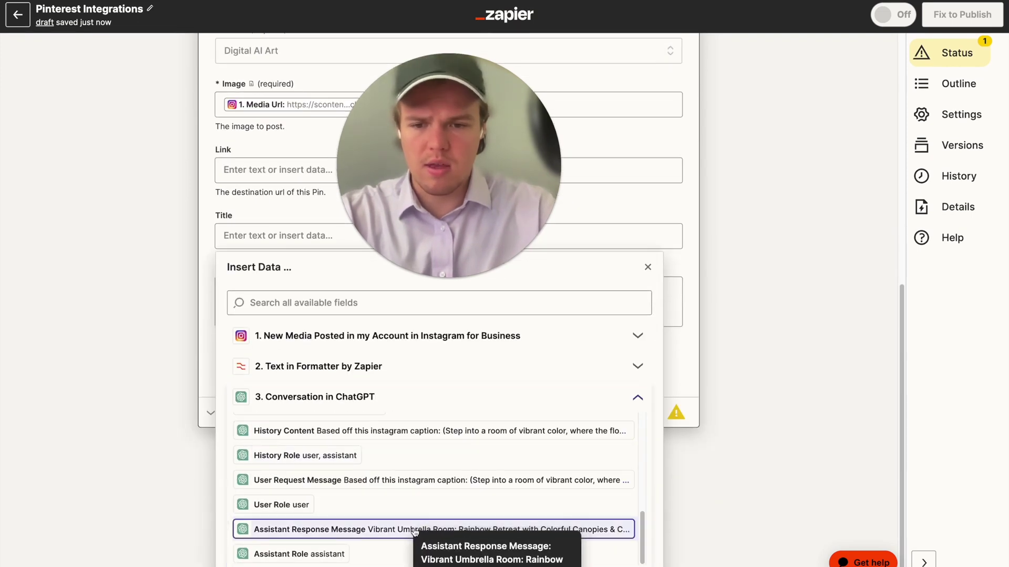
left_click(415, 529)
left_click(126, 337)
Step: Insert Output Item 8, the hashtags from the Formatter text step, into the pin's description
key("Tab")
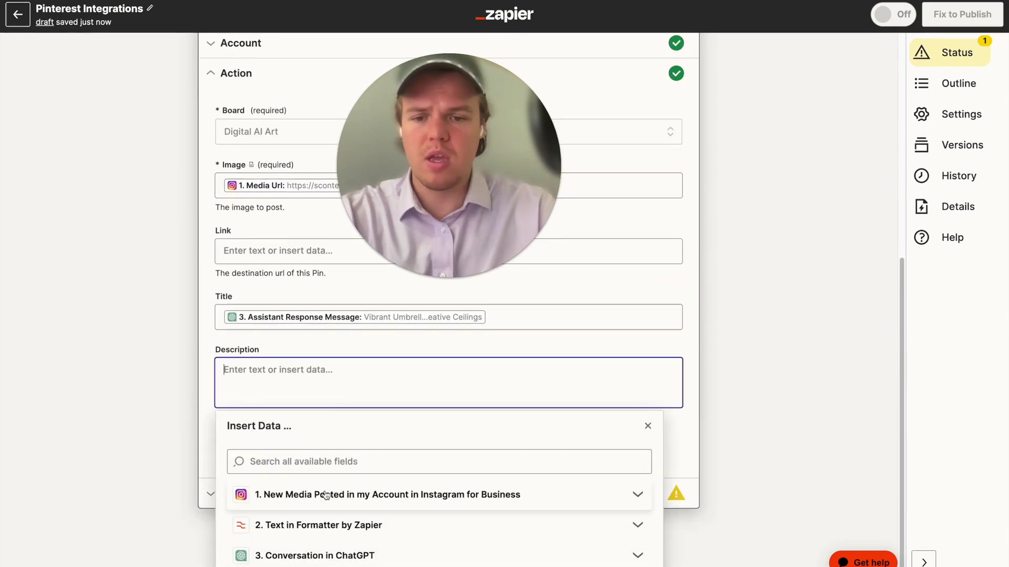
left_click(335, 524)
scroll(335, 525, "down", 3)
scroll(345, 452, "down", 1)
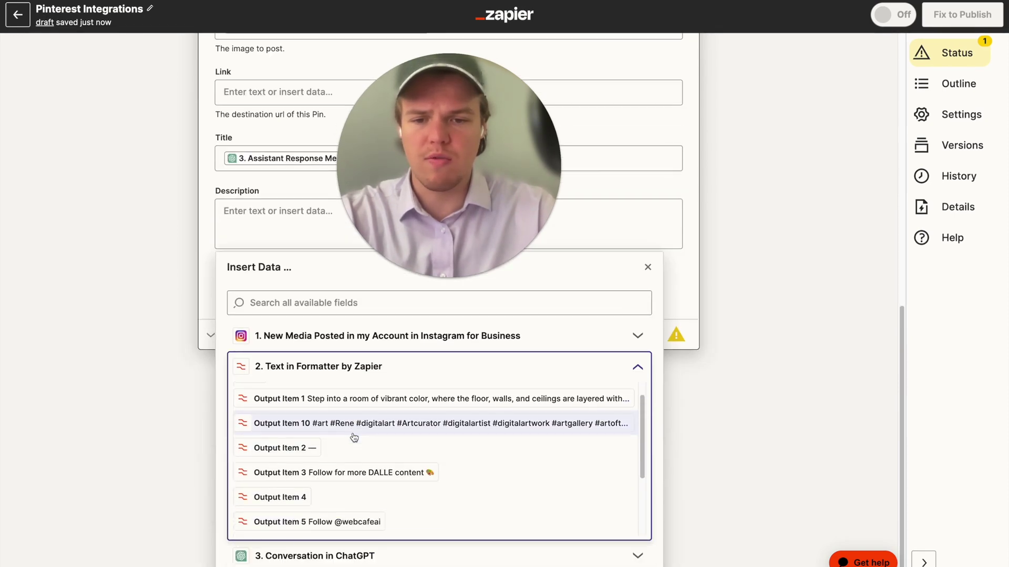
scroll(354, 438, "down", 2)
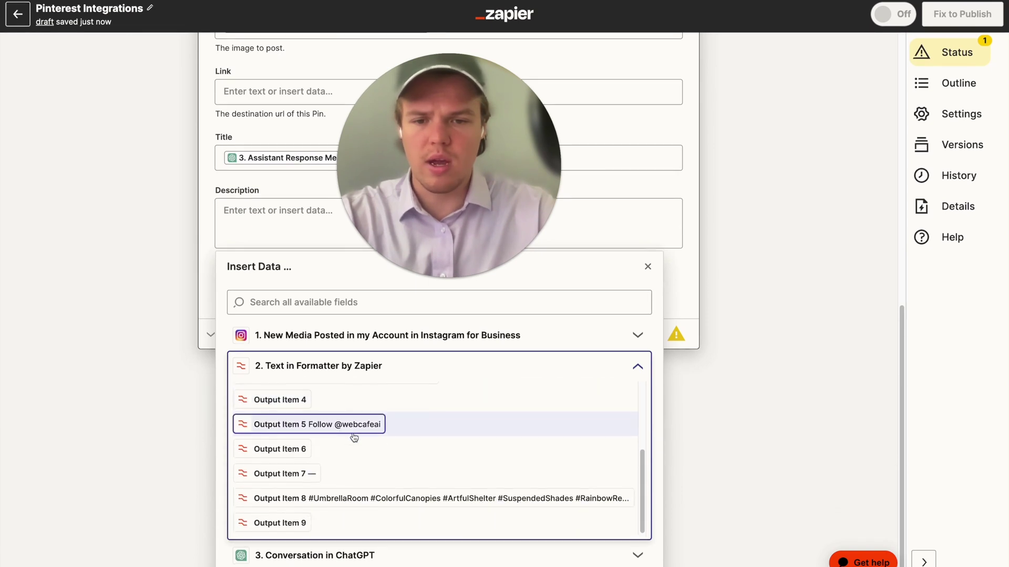
left_click(361, 499)
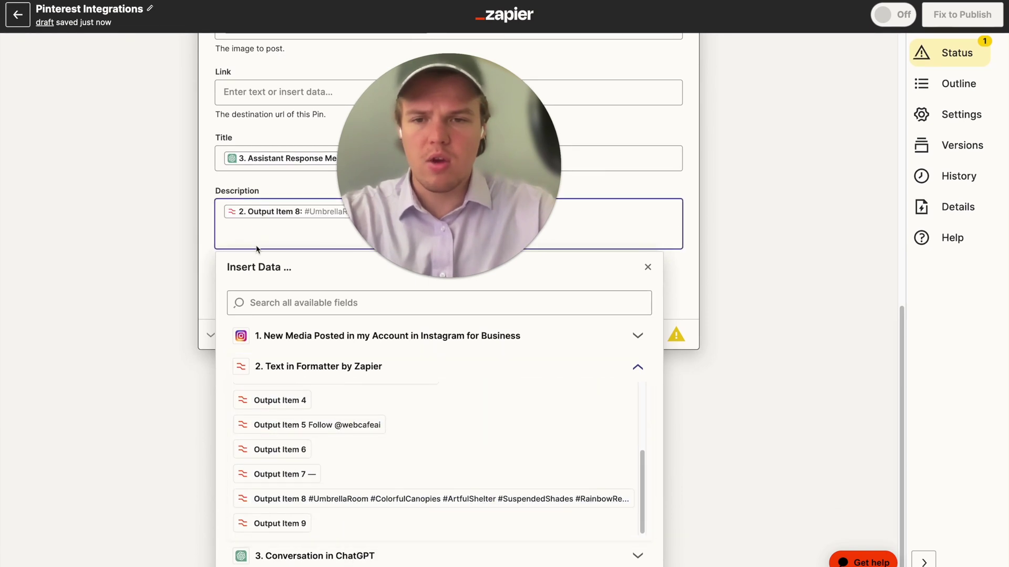
Step: Add the Formatter's Output Item 5 above the hashtags in the pin's description, with a blank line between the two fields
left_click(227, 220)
key("Return")
scroll(350, 447, "up", 1)
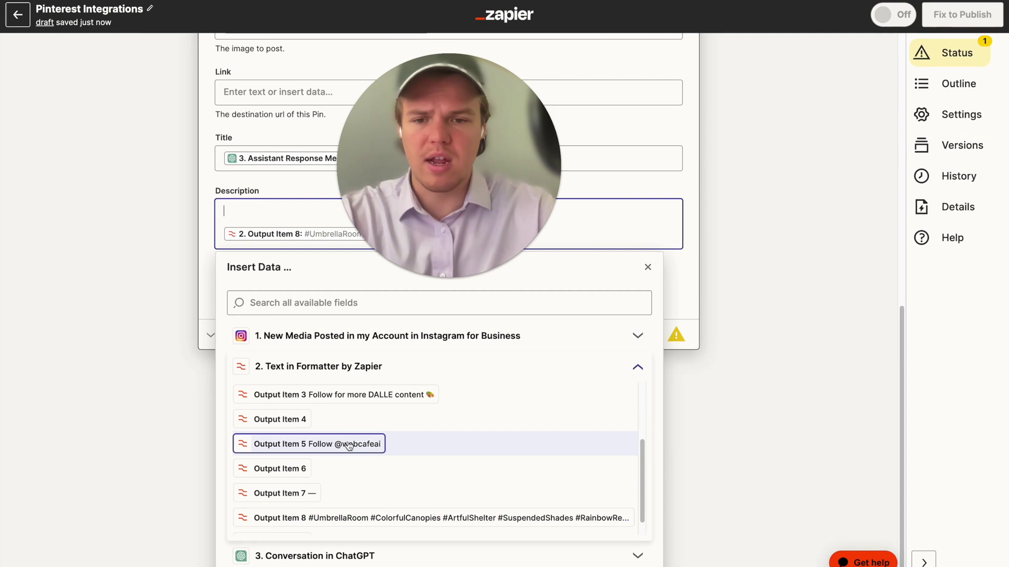
left_click(349, 445)
left_click(168, 277)
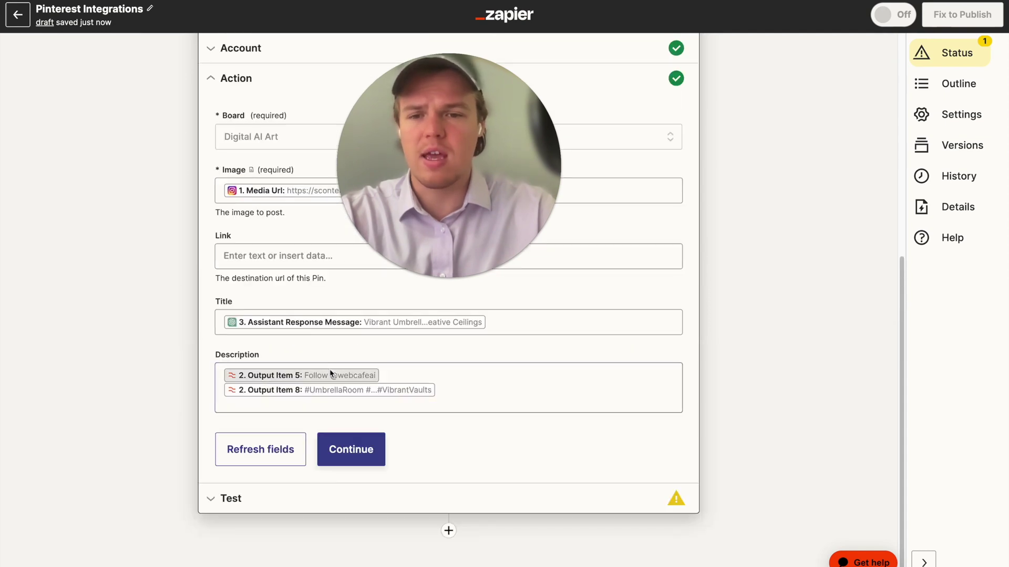
left_click(403, 381)
key("Return")
left_click(162, 384)
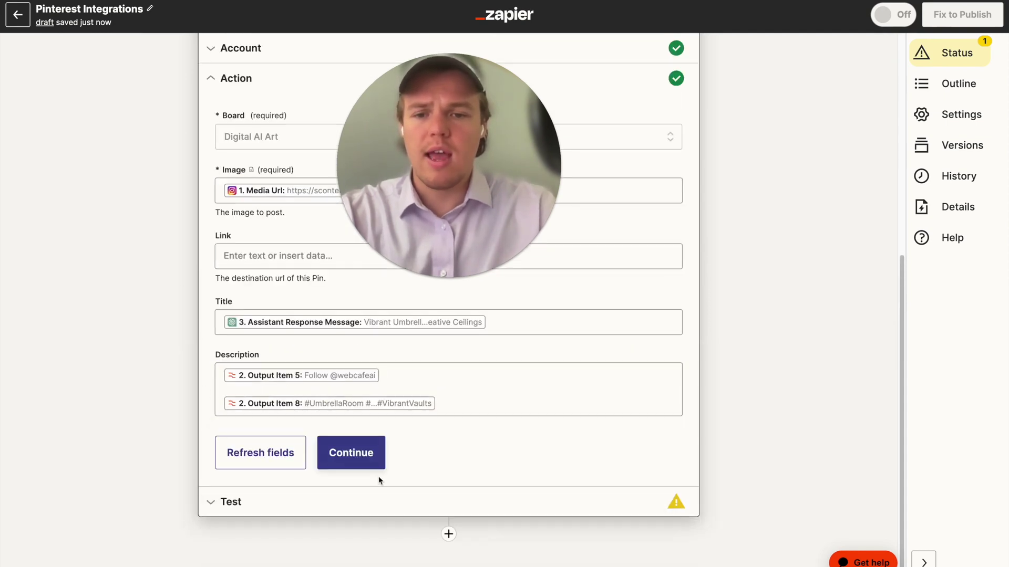
Step: Continue to the test of the Create Pin action and send a test pin to Pinterest
left_click(358, 469)
left_click(330, 492)
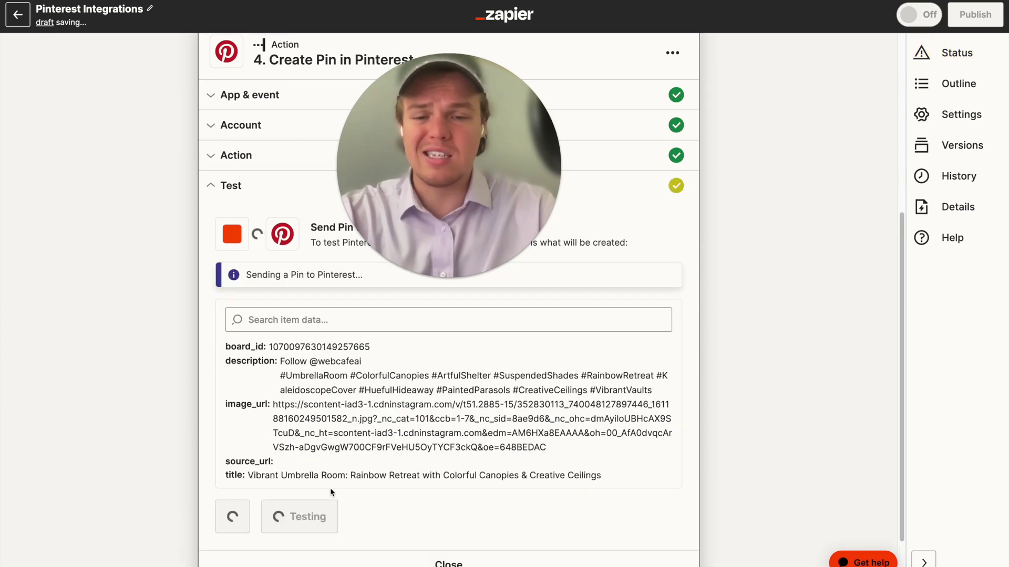
scroll(201, 428, "down", 1)
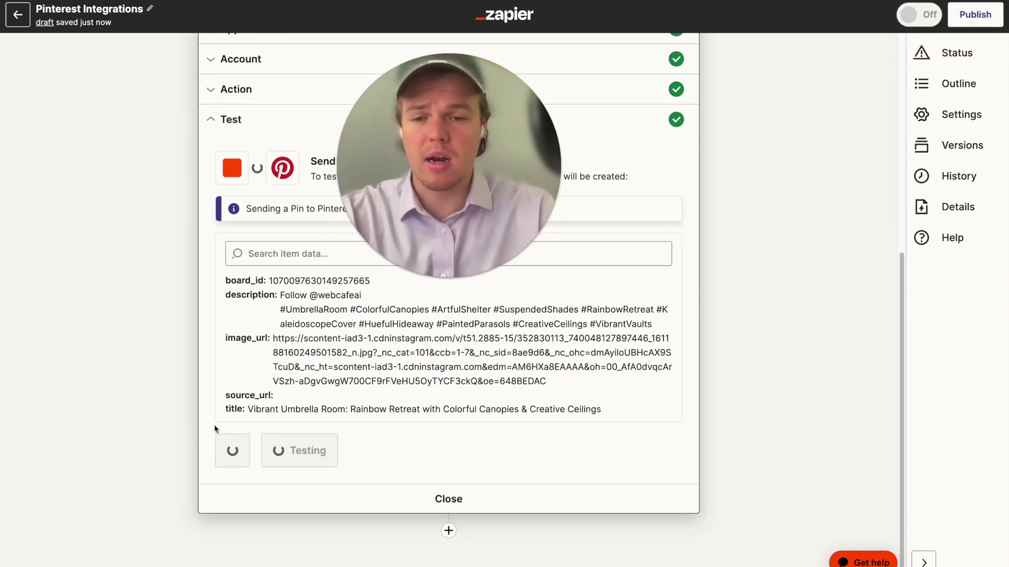